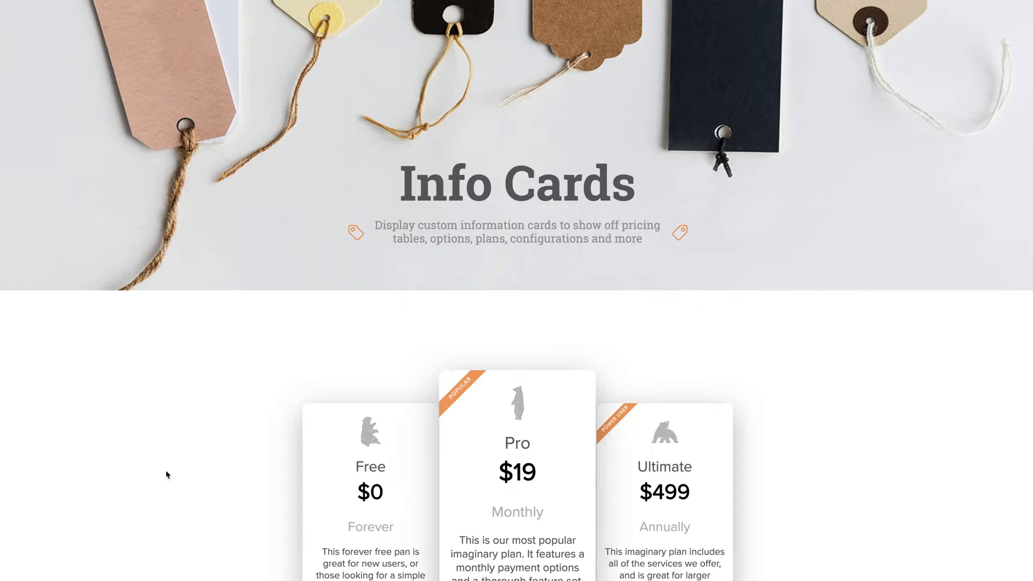
# Step: Examine the Free, Pro and Ultimate pricing cards on the Info Cards demo page
pyautogui.scroll(-5, 194, 488)
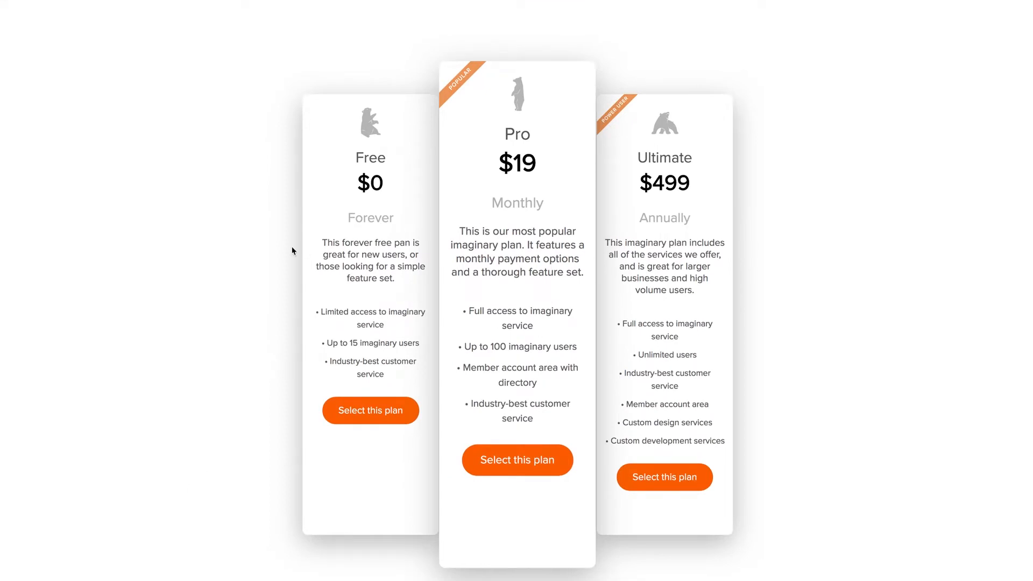
pyautogui.scroll(-1, 275, 272)
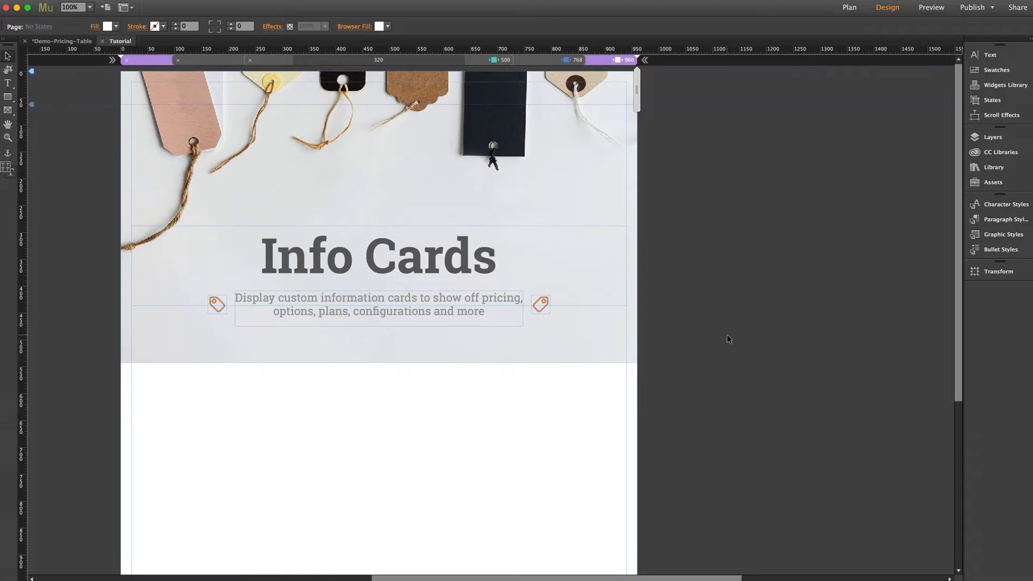
# Step: Place the Info Cards widget from the MT - Toolbox - Info Cards (1.0) library on the blank page area below the header
pyautogui.scroll(-5, 729, 339)
pyautogui.scroll(-2, 726, 339)
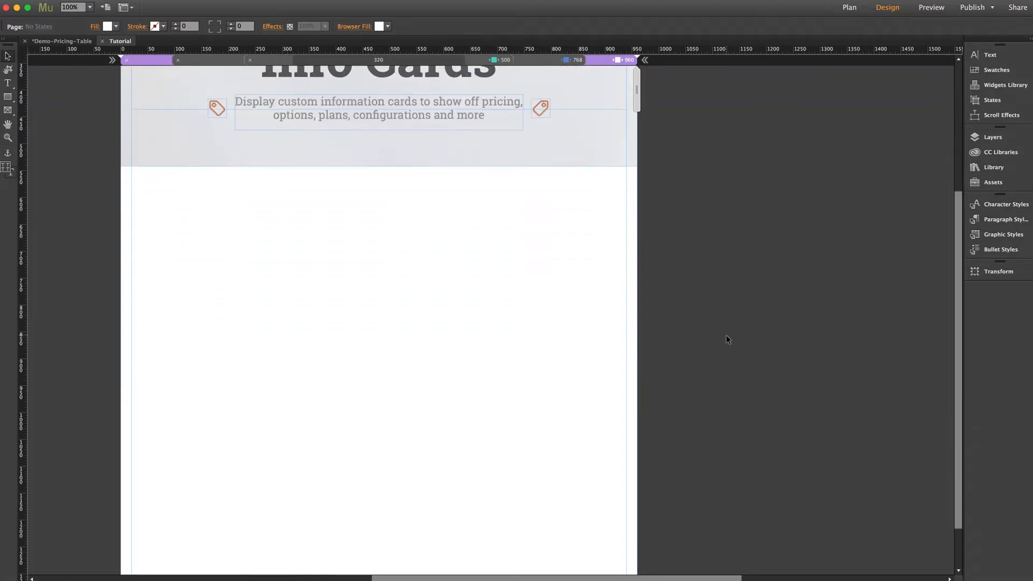
pyautogui.click(980, 168)
pyautogui.click(844, 218)
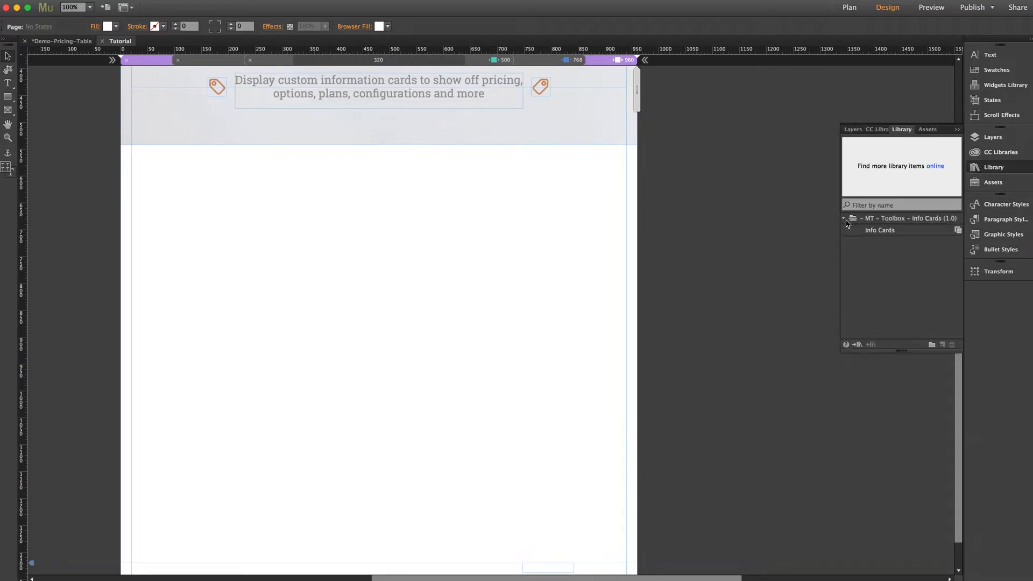
pyautogui.moveTo(877, 230); pyautogui.dragTo(141, 180)
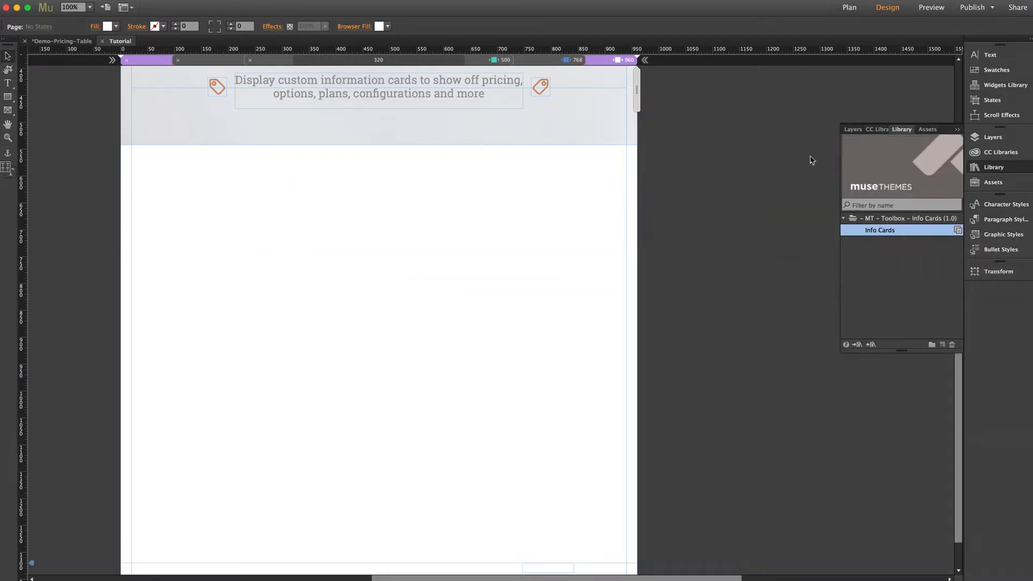
pyautogui.click(991, 171)
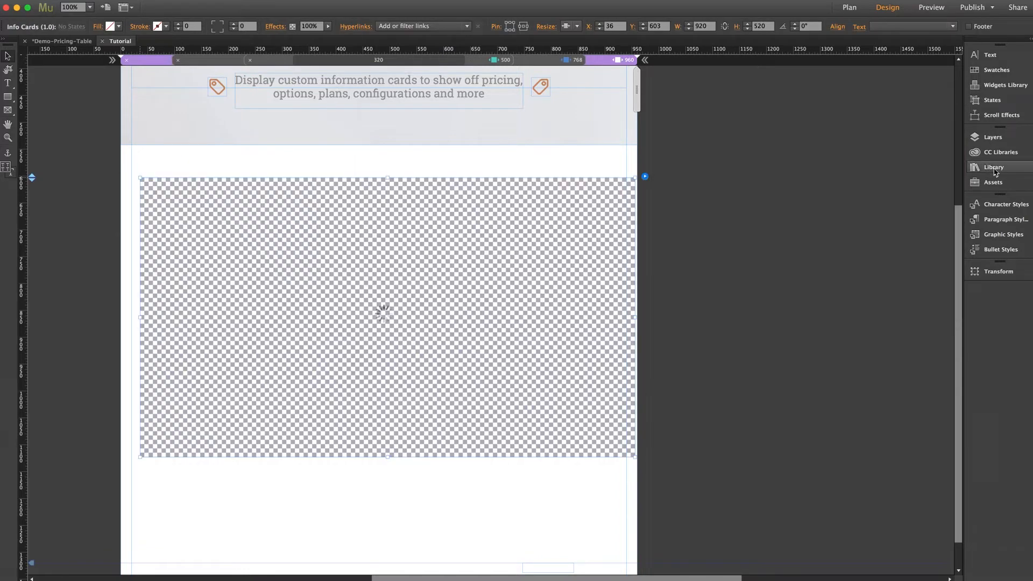
# Step: Move the Info Cards widget within the page margins just below the header, at X 20, Y 564
pyautogui.moveTo(437, 222); pyautogui.dragTo(429, 210)
pyautogui.click(703, 213)
pyautogui.scroll(-2, 703, 213)
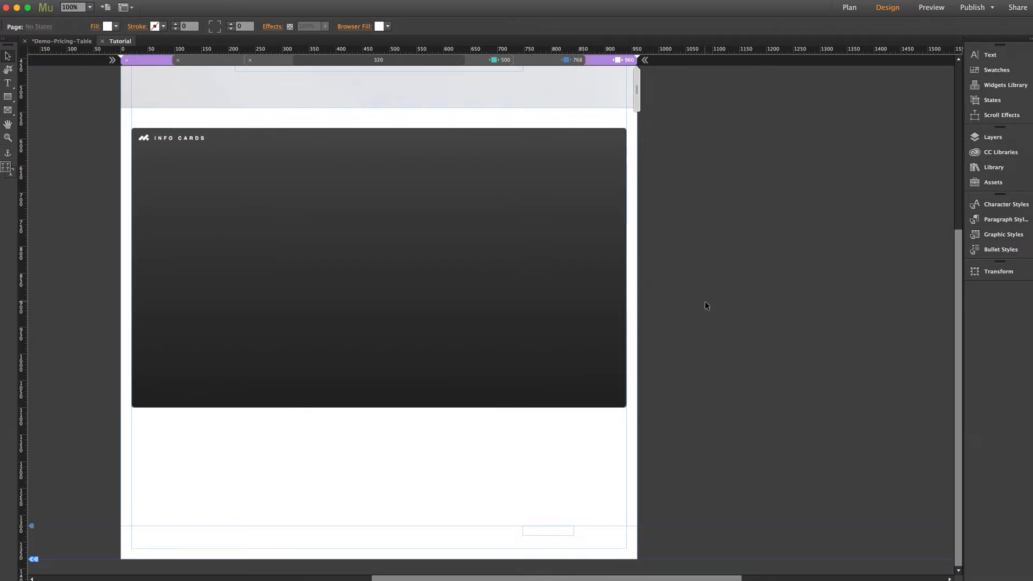
pyautogui.hscroll(2, 706, 305)
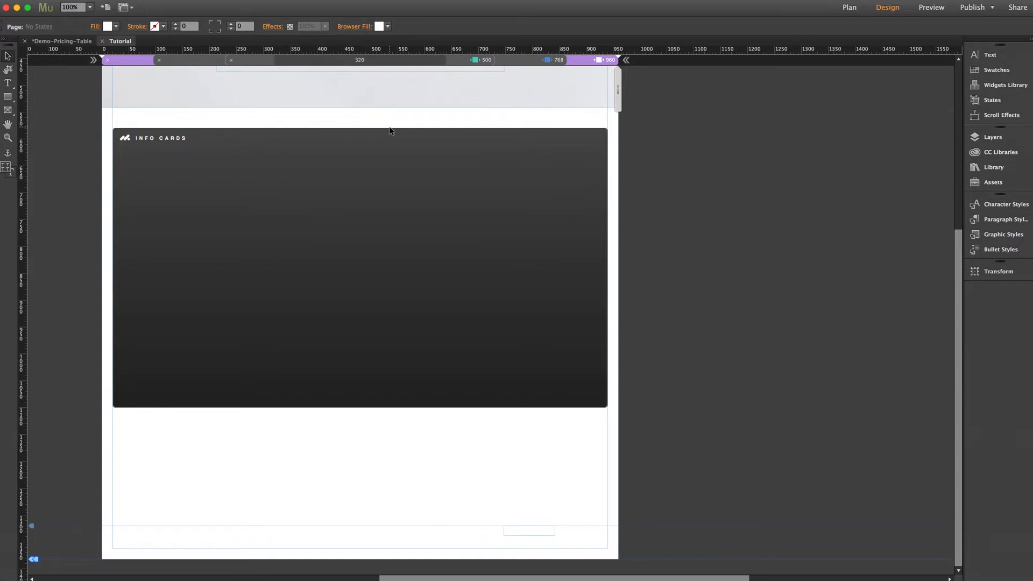
pyautogui.hscroll(1, 387, 127)
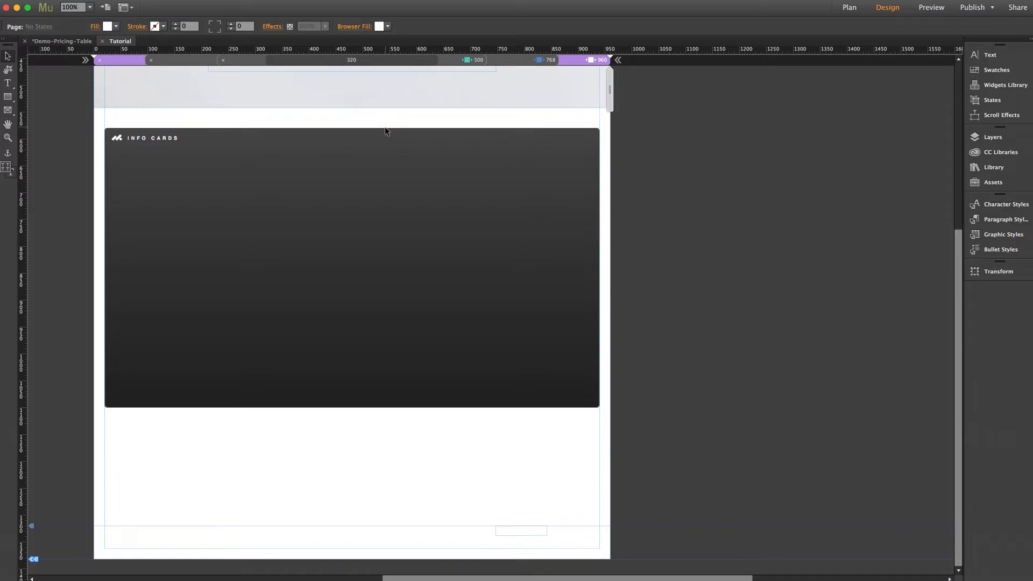
pyautogui.click(384, 140)
pyautogui.moveTo(383, 146); pyautogui.dragTo(383, 138)
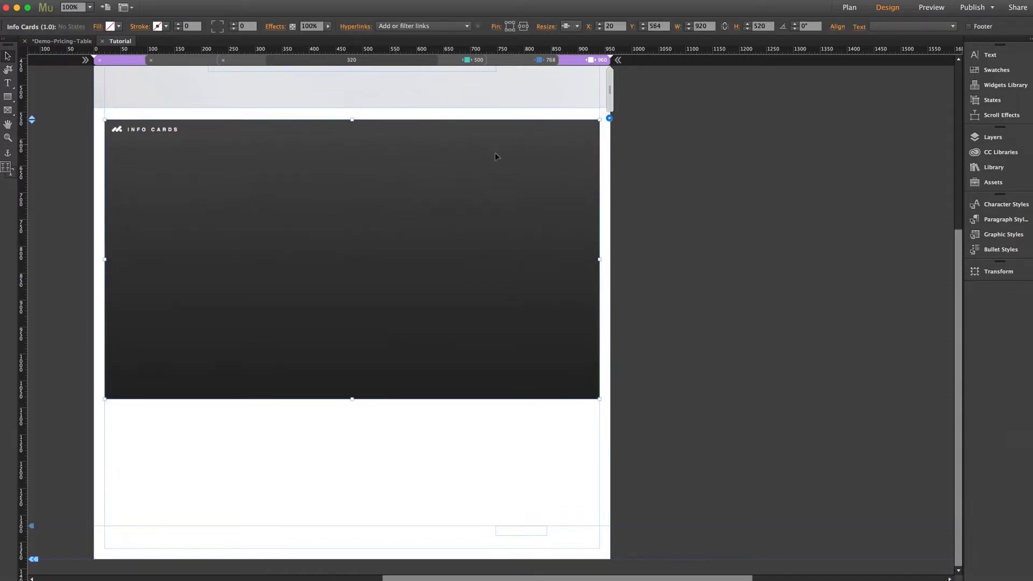
# Step: Open the Info Cards widget's options and set the number of cards to 3 Cards
pyautogui.click(642, 147)
pyautogui.click(580, 139)
pyautogui.click(603, 117)
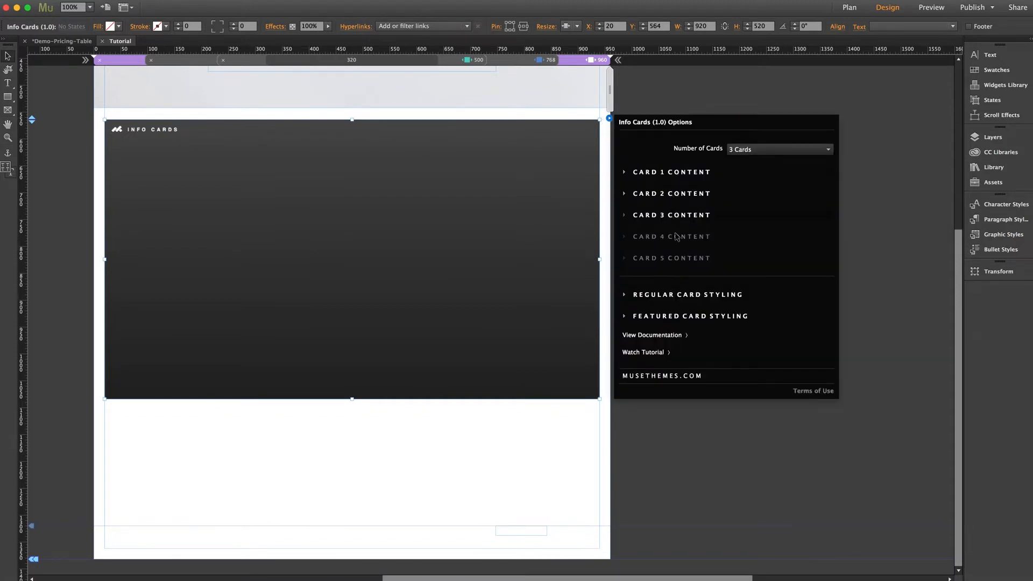
pyautogui.click(758, 150)
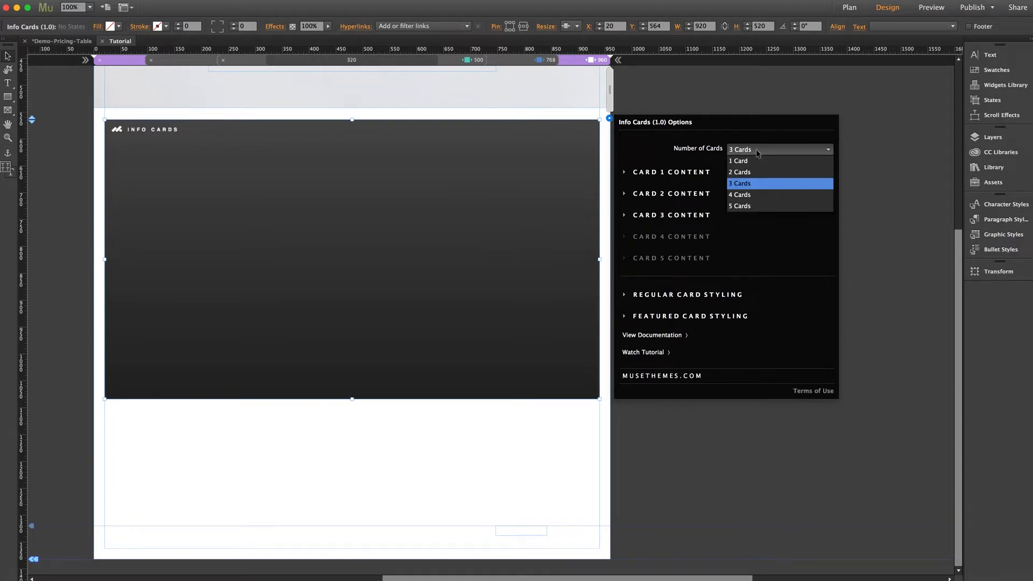
pyautogui.click(746, 186)
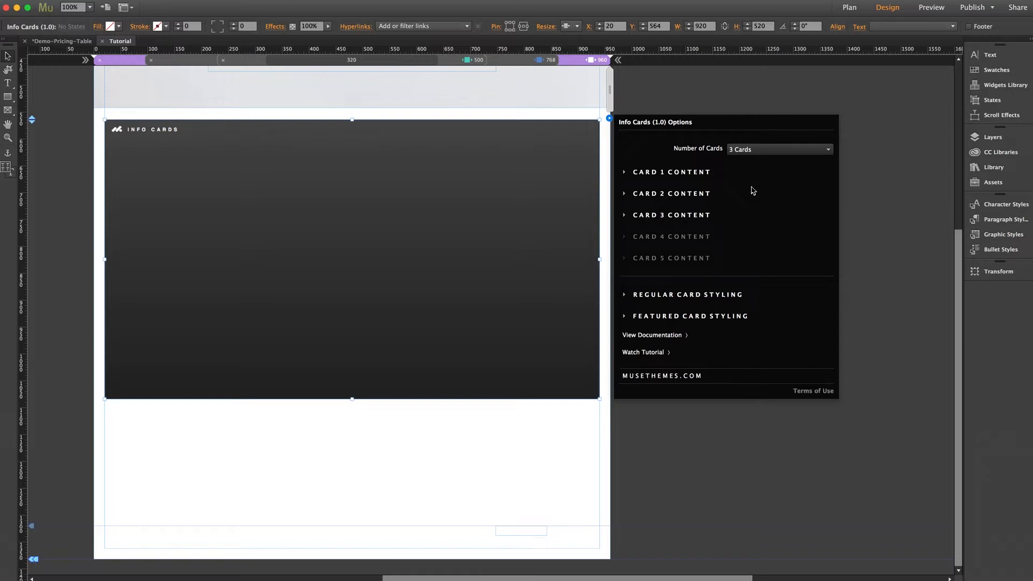
# Step: Open the Card 1 content settings and choose Standard as the card style
pyautogui.click(682, 173)
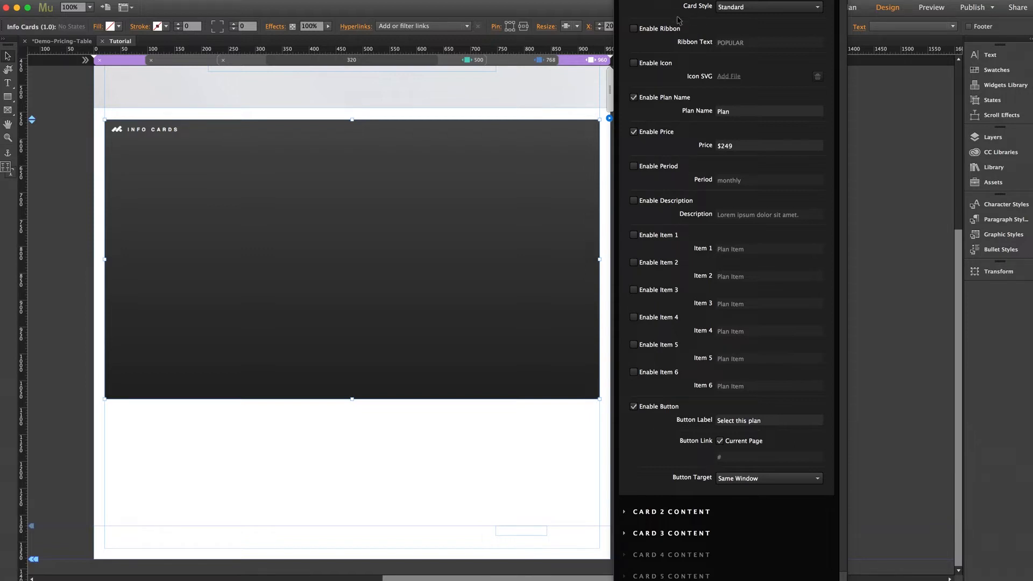
pyautogui.click(739, 9)
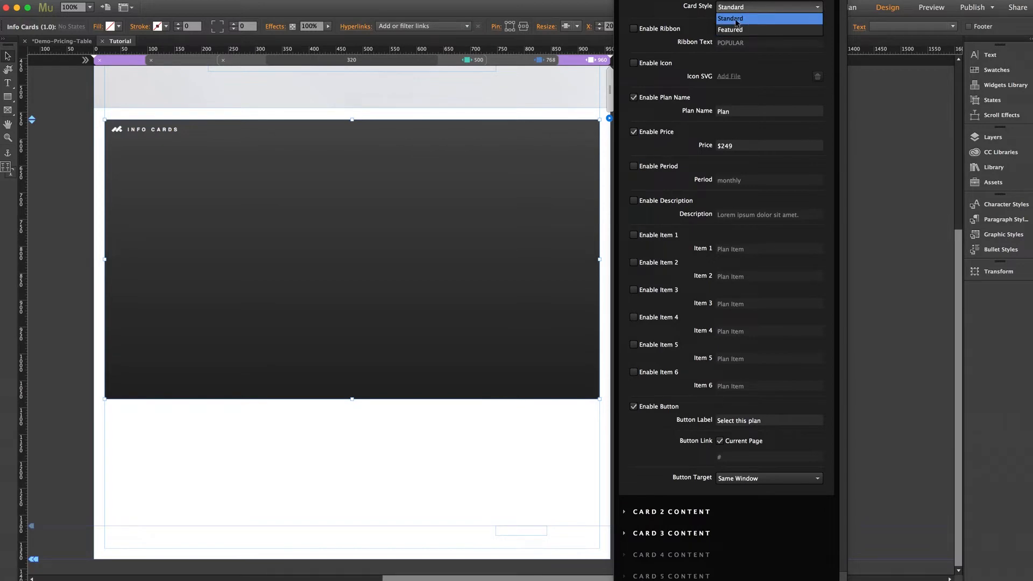
pyautogui.click(736, 19)
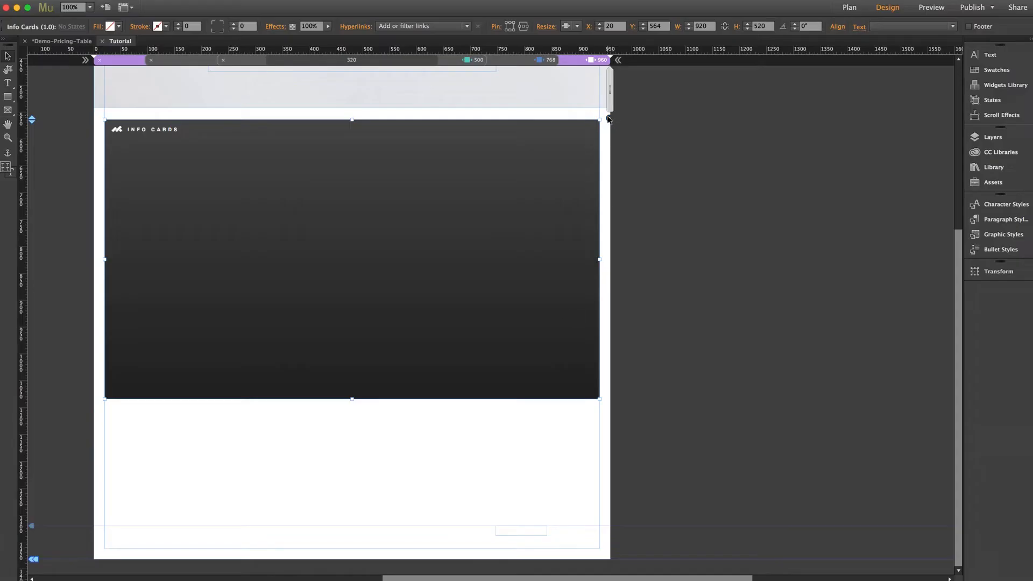
pyautogui.click(609, 117)
pyautogui.click(652, 172)
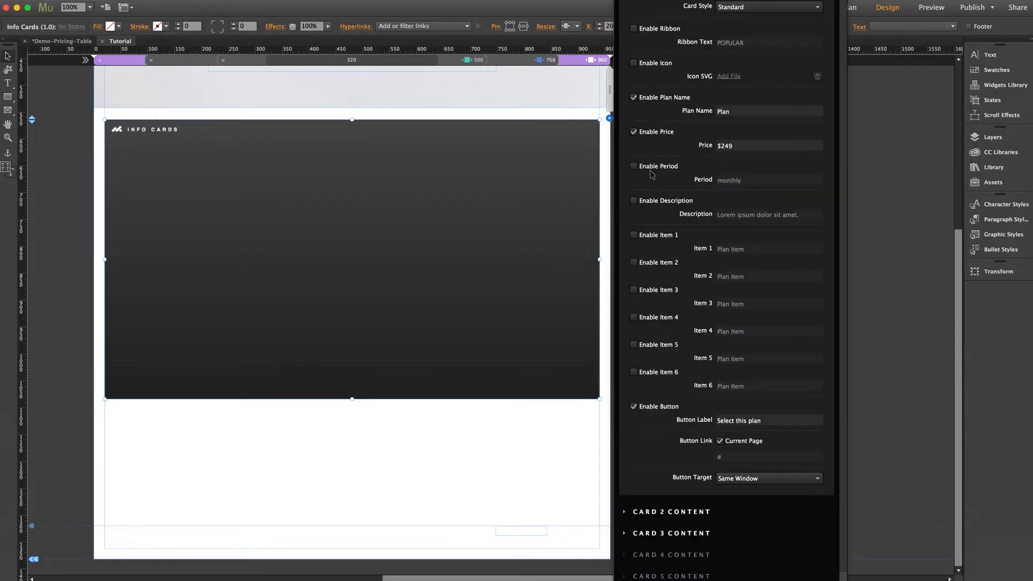
pyautogui.click(740, 11)
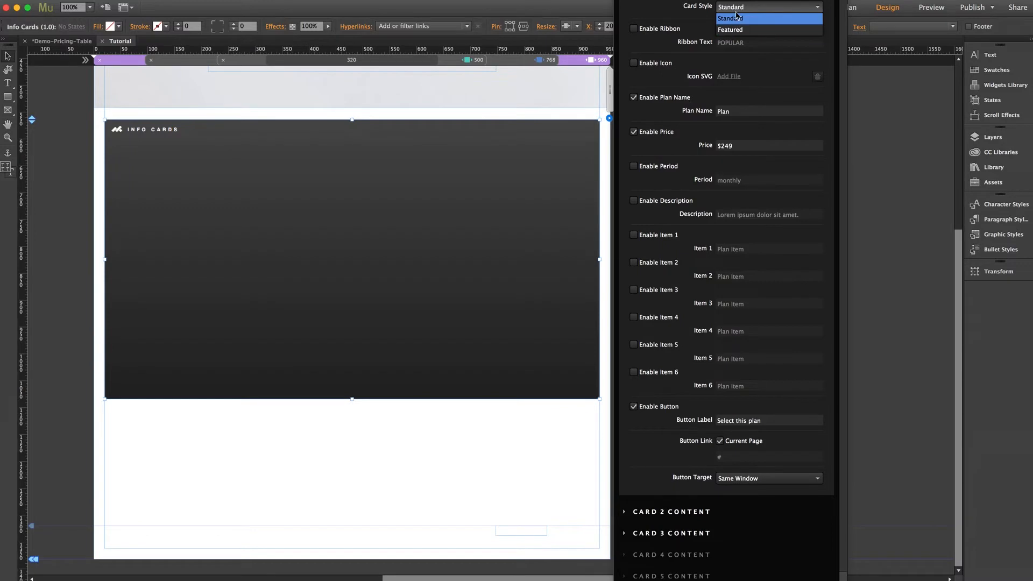
pyautogui.click(737, 17)
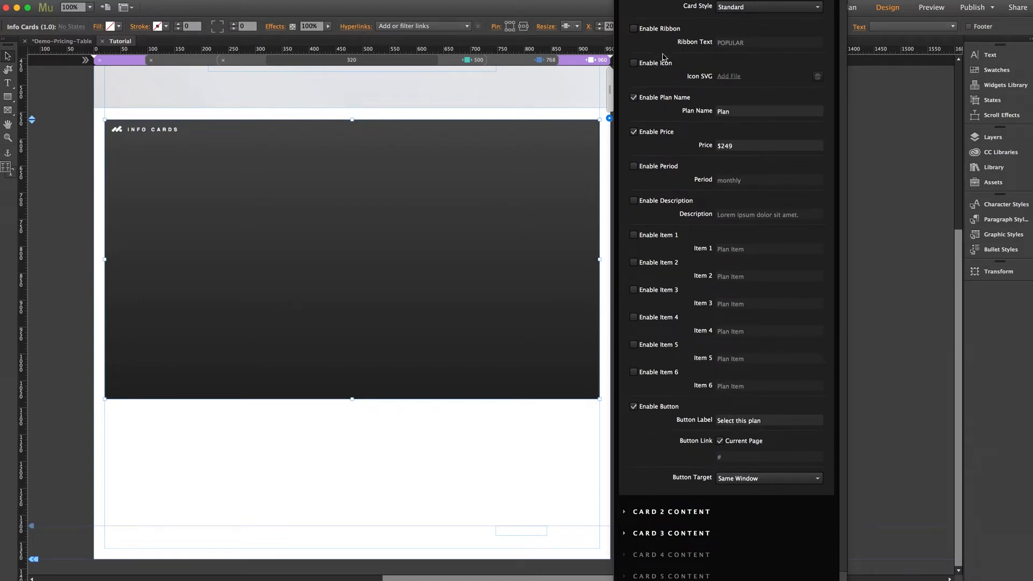
# Step: Enable the icon on Card 1 and assign bear-mild2.svg as its SVG file
pyautogui.click(633, 63)
pyautogui.click(729, 76)
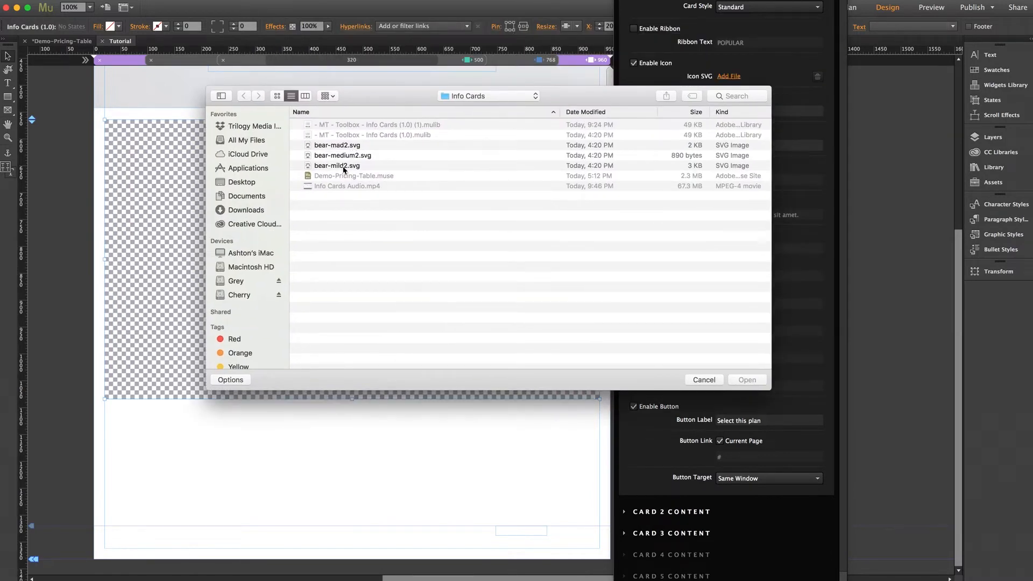
pyautogui.click(344, 168)
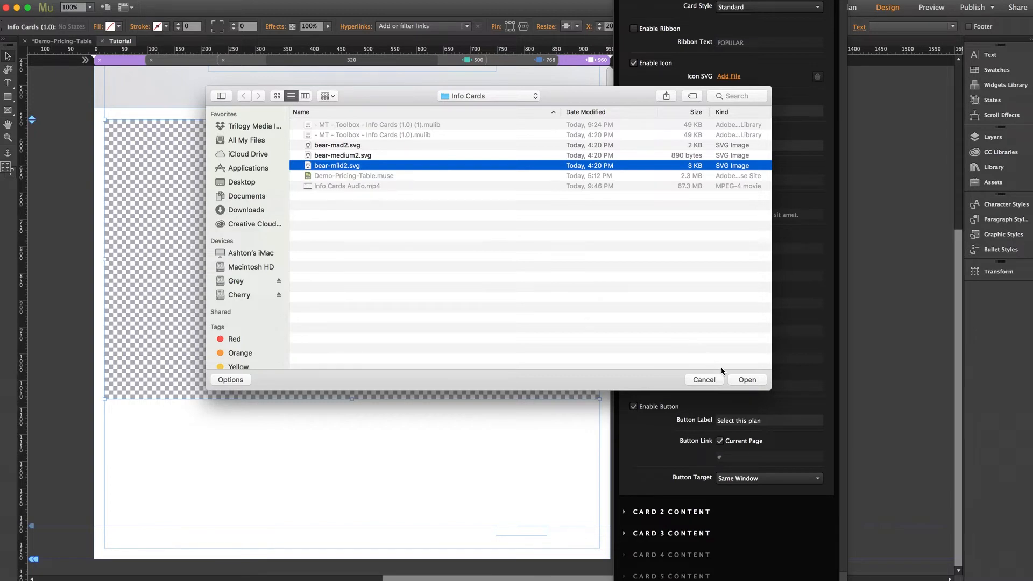
pyautogui.click(747, 381)
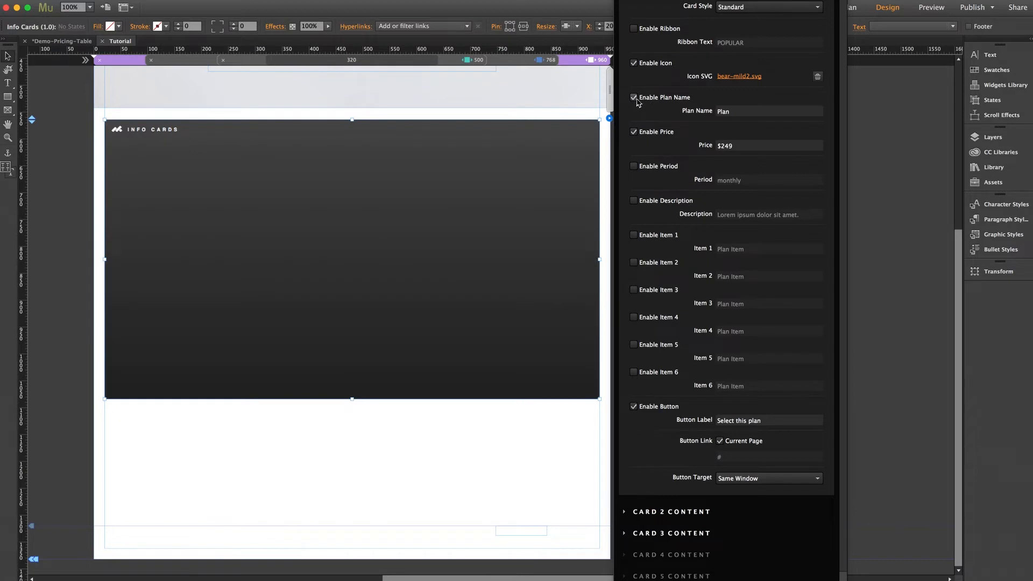
# Step: Set Card 1's plan name to Free and its price to $0
pyautogui.doubleClick(736, 112)
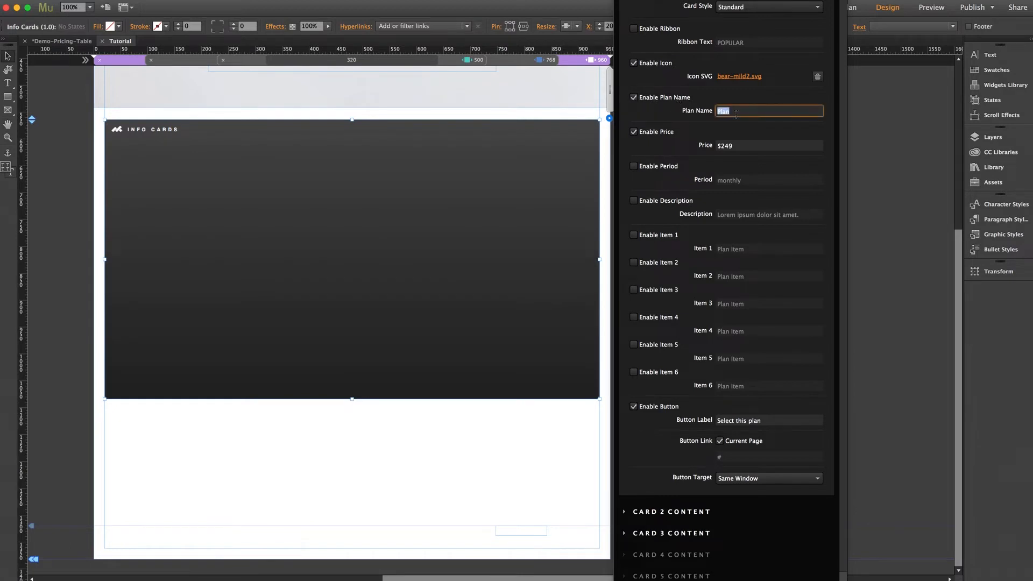
pyautogui.write('Free')
pyautogui.doubleClick(708, 146)
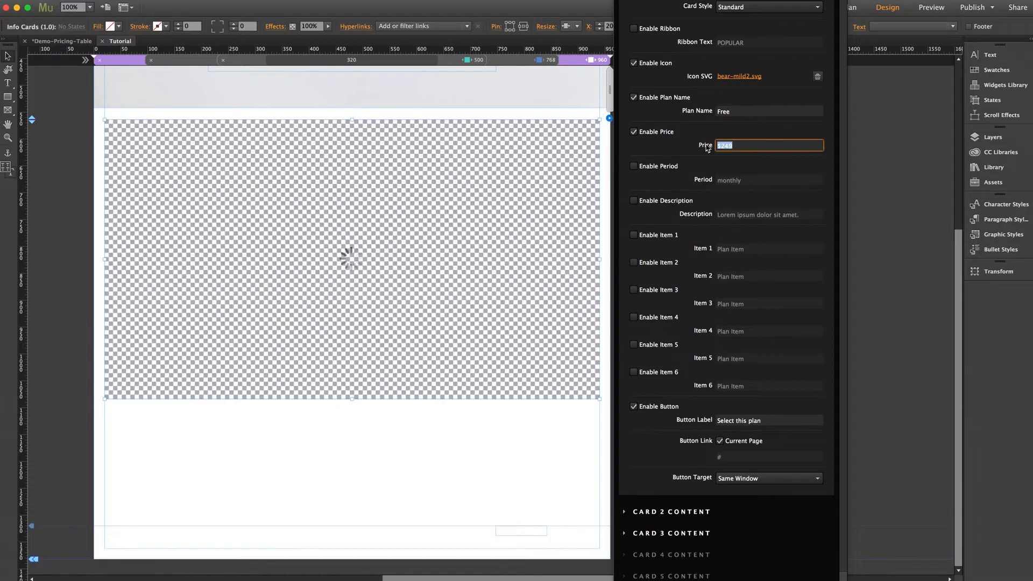
pyautogui.write('$0')
pyautogui.press('Return')
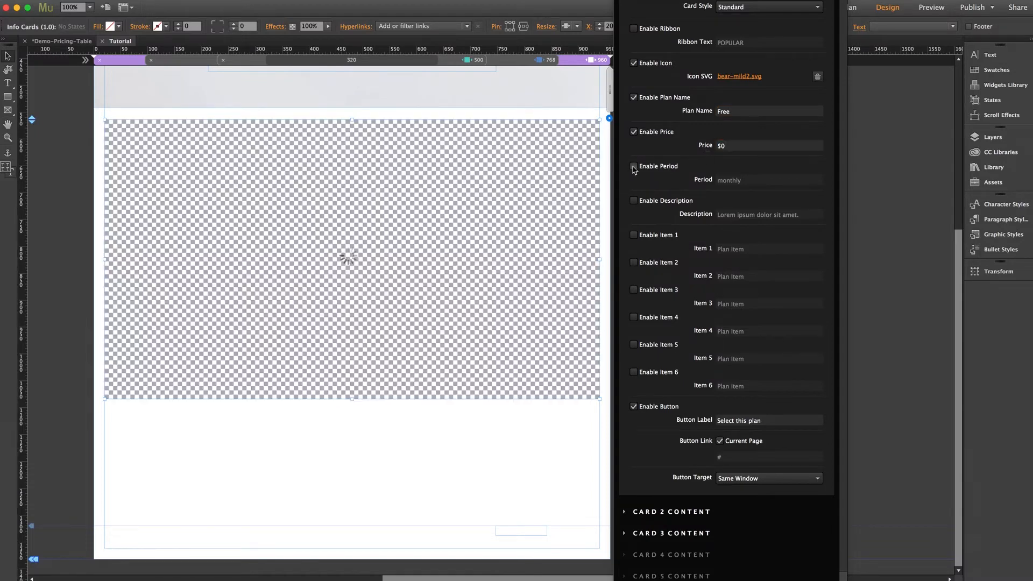
# Step: Enable Card 1's period with the text Forever, and enable its description with the placeholder text
pyautogui.click(634, 166)
pyautogui.doubleClick(729, 180)
pyautogui.write('Fore')
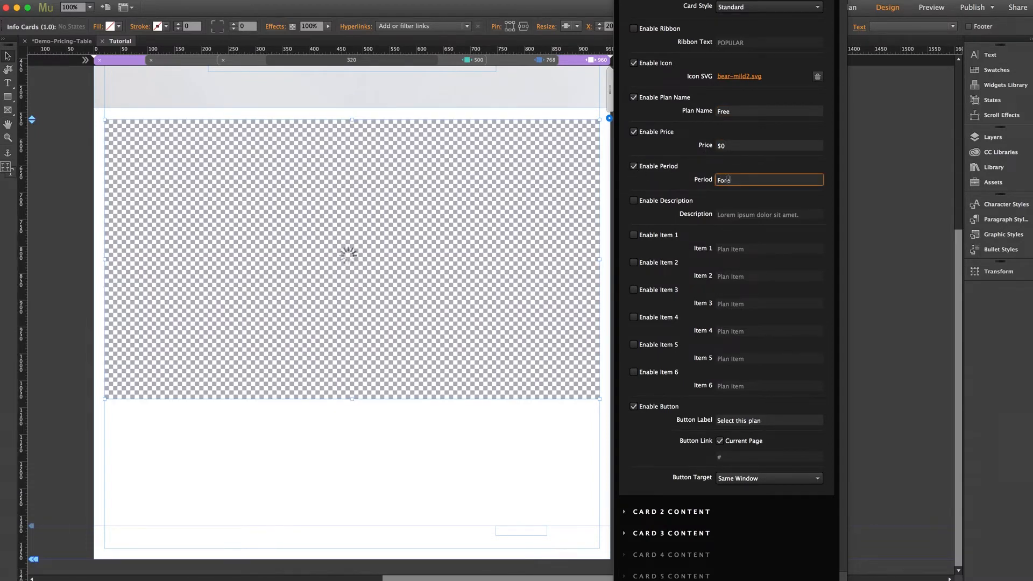
pyautogui.write('ver')
pyautogui.click(633, 200)
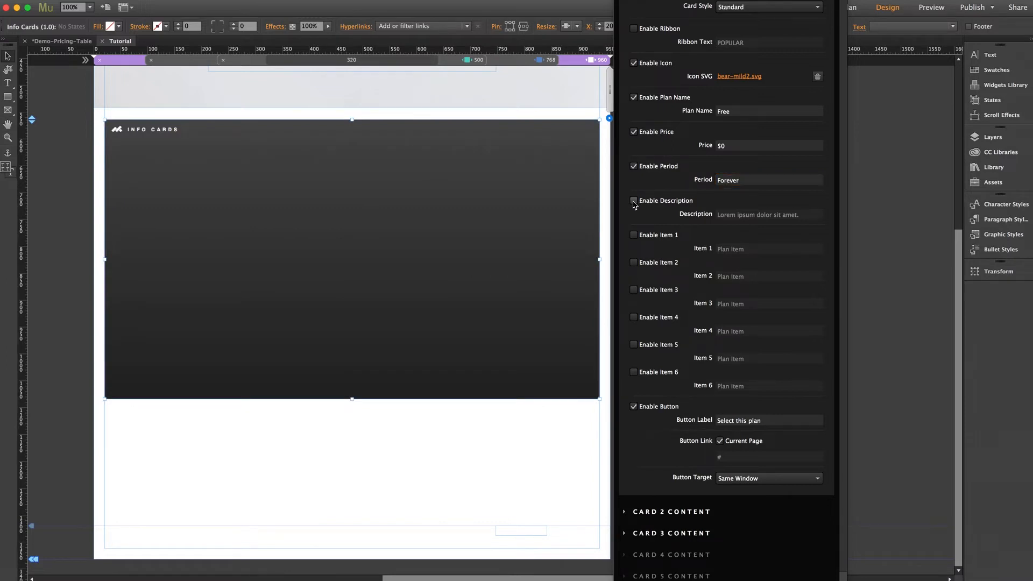
pyautogui.click(722, 215)
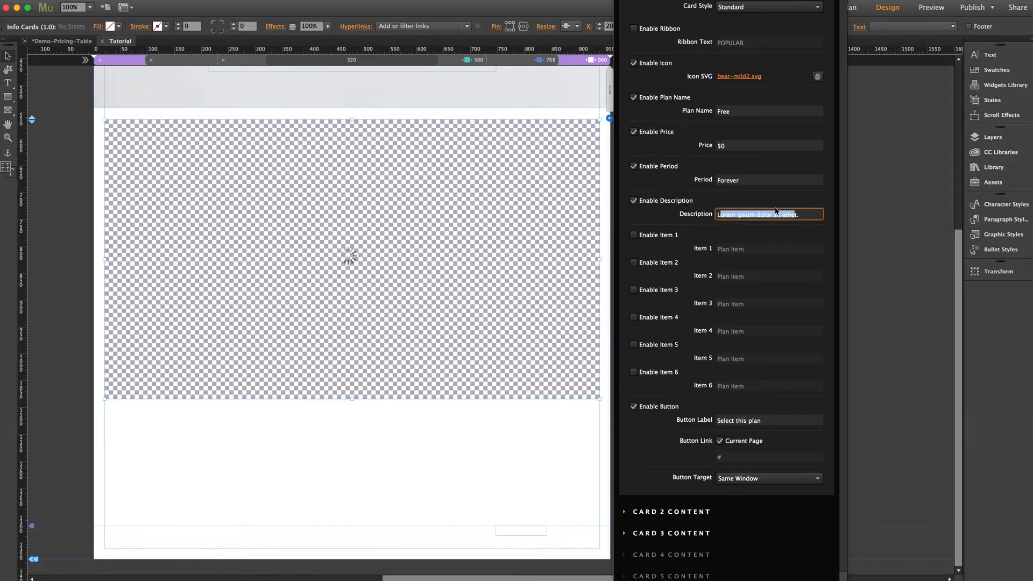
# Step: Enable Items 1, 2 and 3 on Card 1 and set Item 1 to Limited Access
pyautogui.click(634, 235)
pyautogui.click(634, 262)
pyautogui.click(634, 290)
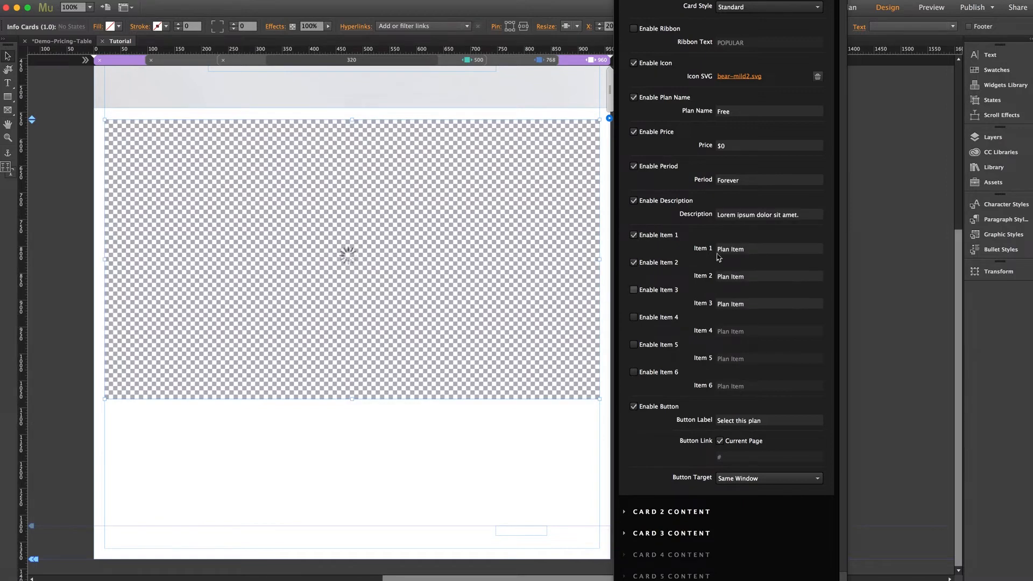
pyautogui.click(732, 248)
pyautogui.write('Limite')
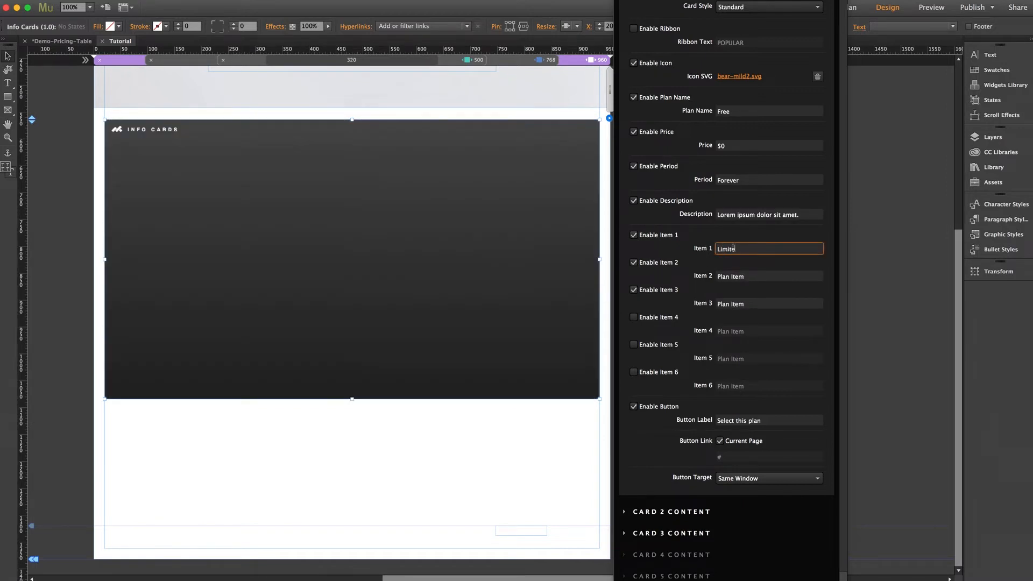
pyautogui.write('d Access')
# Step: Set Card 1's Item 2 to 15 Users and Item 3 to Best Customer Service
pyautogui.click(739, 276)
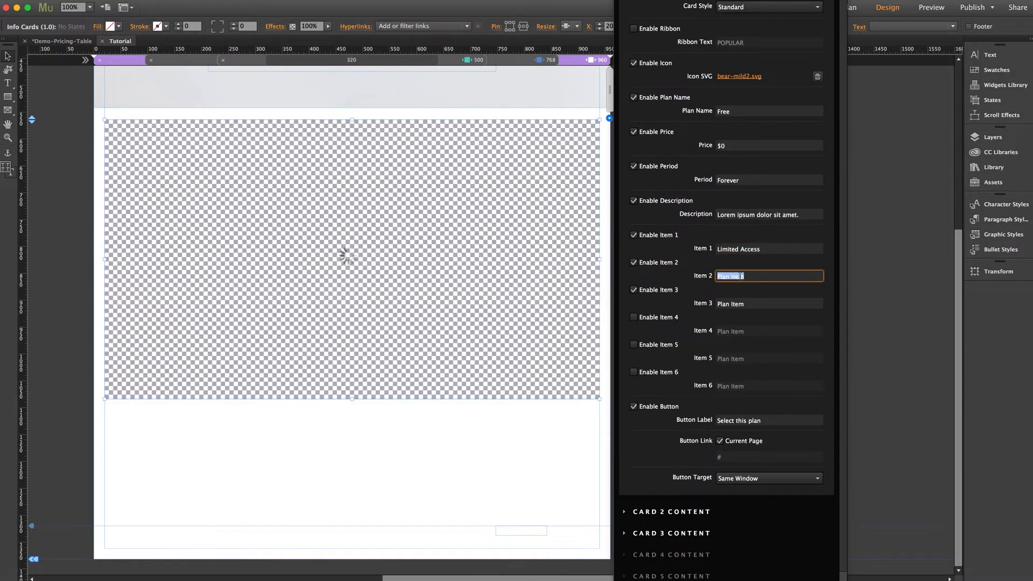
pyautogui.write('15 Users')
pyautogui.click(734, 304)
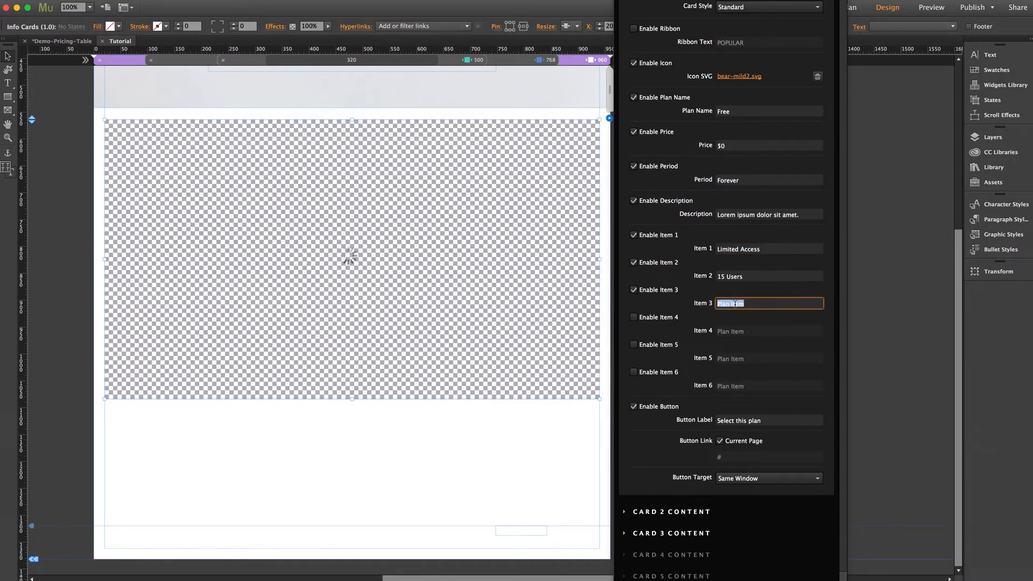
pyautogui.write('Best Guys')
pyautogui.press('BackSpace')
pyautogui.press('BackSpace')
pyautogui.write('stomer Service')
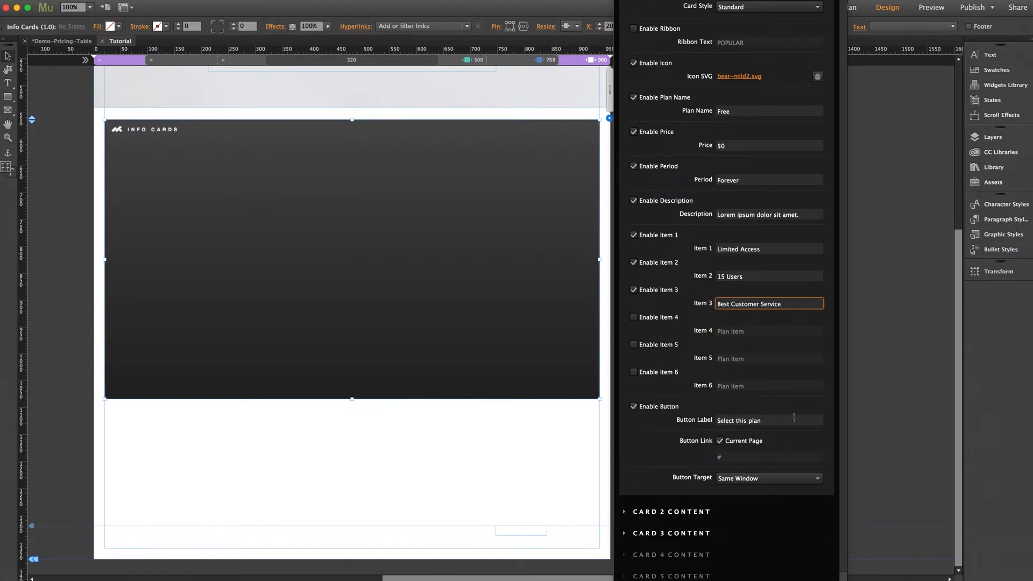
pyautogui.click(719, 421)
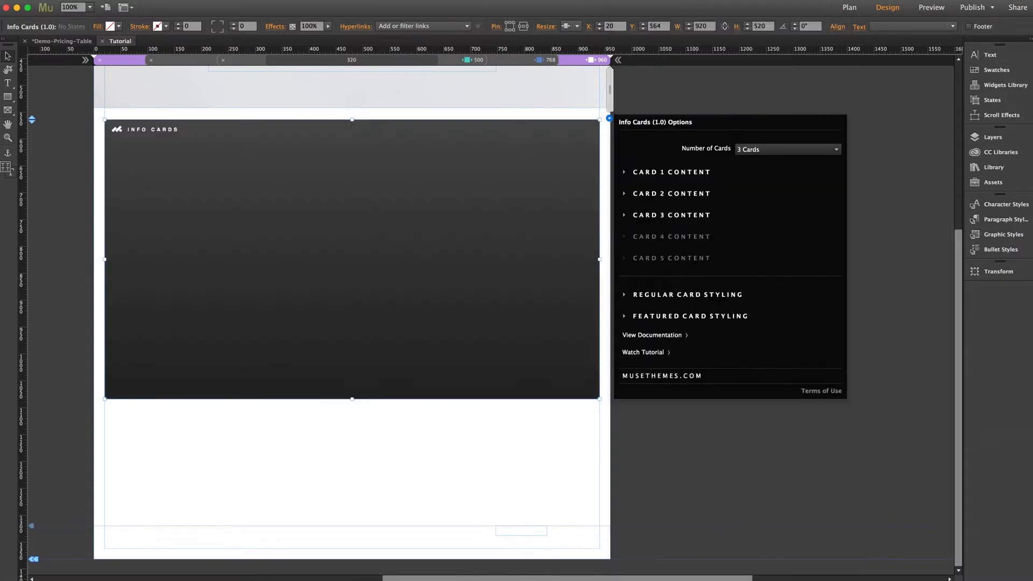
# Step: Set Card 2's card style to Featured and enable its ribbon with the text POPULAR
pyautogui.click(662, 196)
pyautogui.click(738, 31)
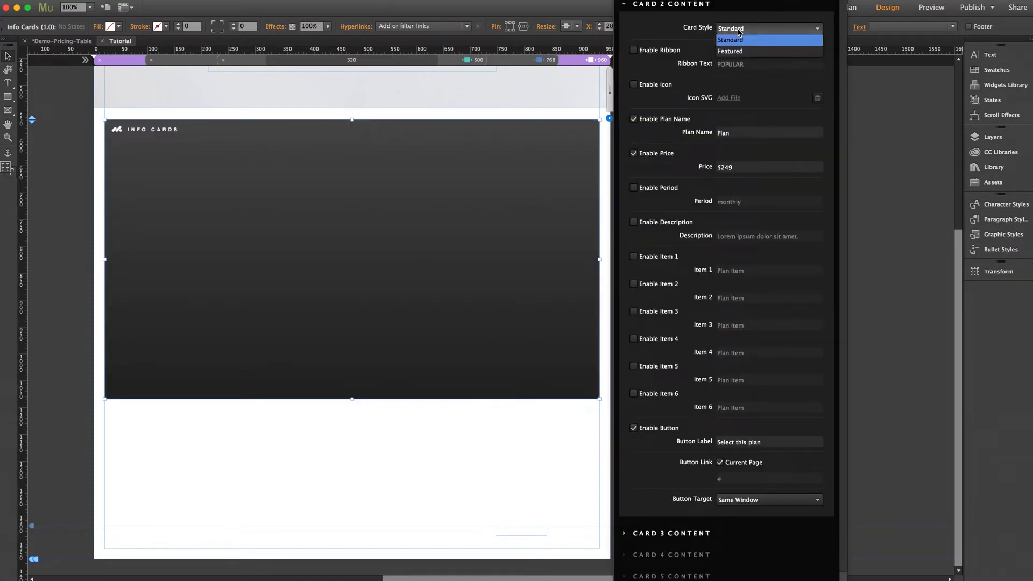
pyautogui.click(738, 51)
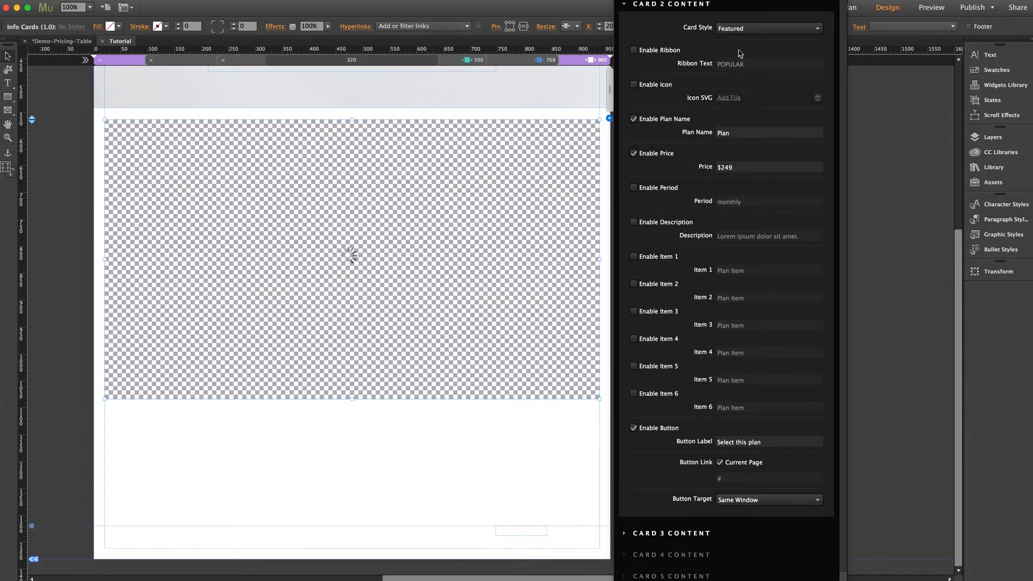
pyautogui.click(634, 50)
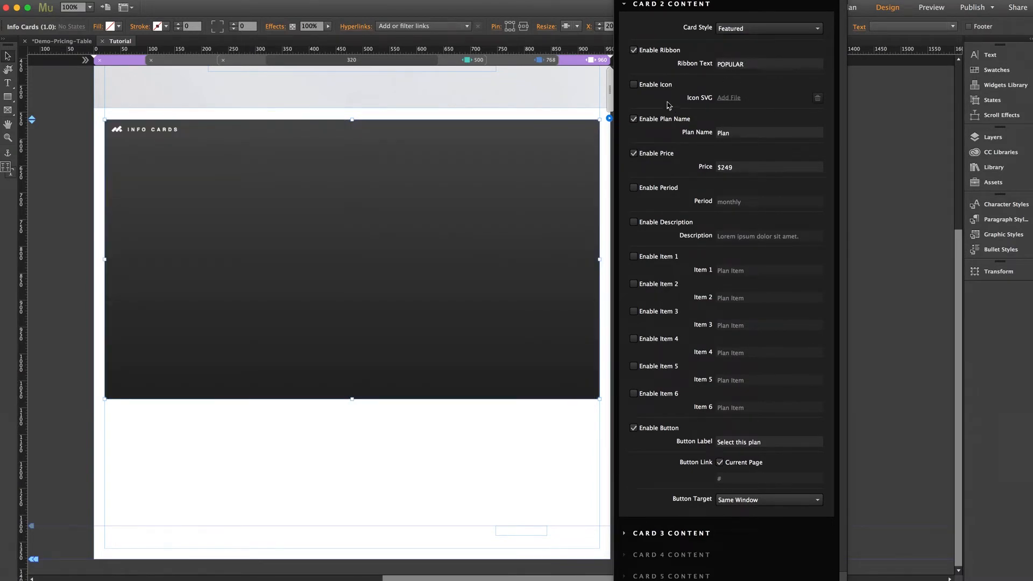
# Step: Enable Card 2's icon and load bear-medium2.svg as its SVG file
pyautogui.click(634, 84)
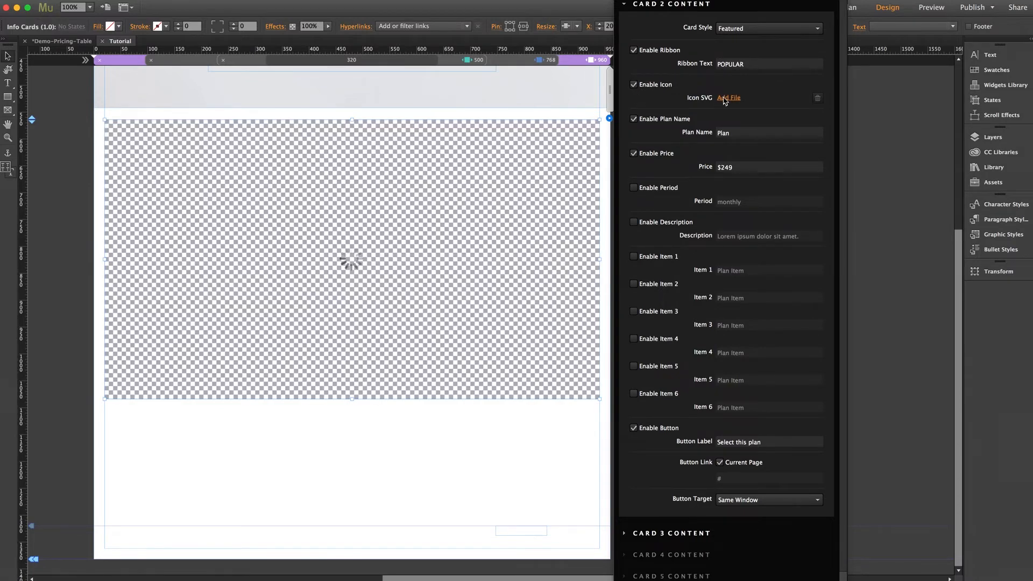
pyautogui.click(726, 98)
pyautogui.click(441, 102)
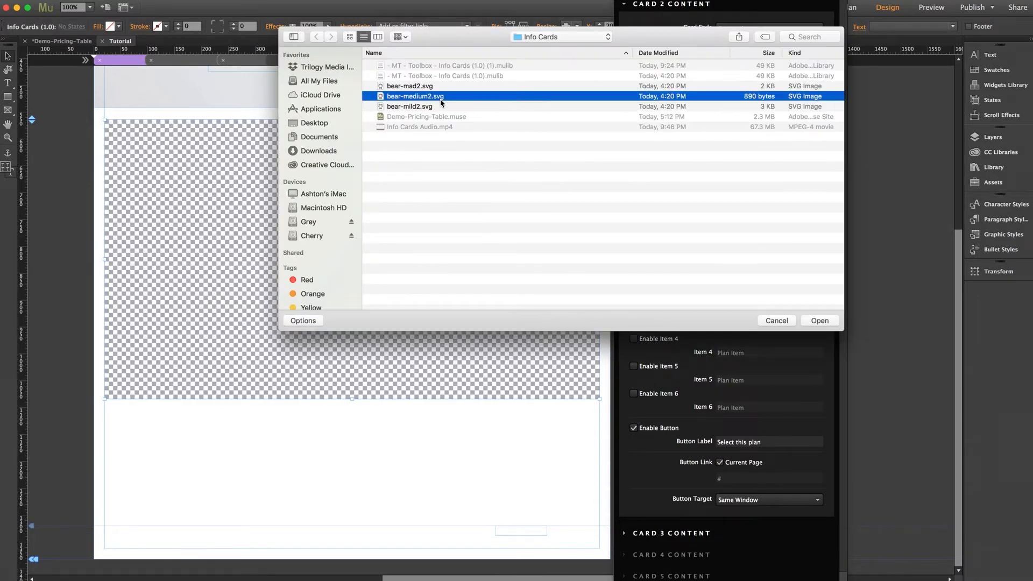
pyautogui.click(808, 321)
# Step: Set Card 2's plan name to Pro and its price to $19
pyautogui.click(634, 119)
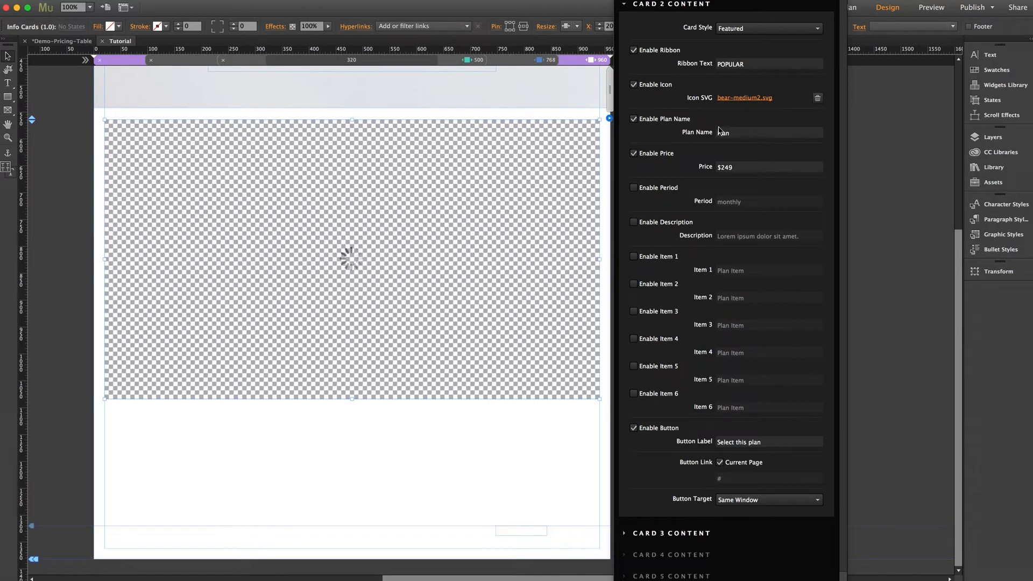
pyautogui.click(731, 132)
pyautogui.doubleClick(731, 133)
pyautogui.write('Pro')
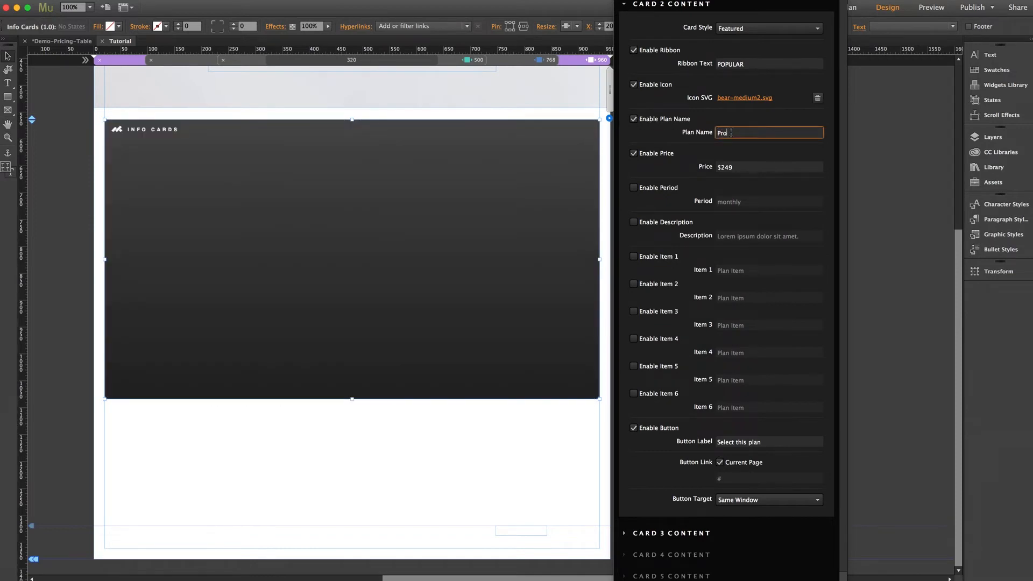
pyautogui.doubleClick(748, 167)
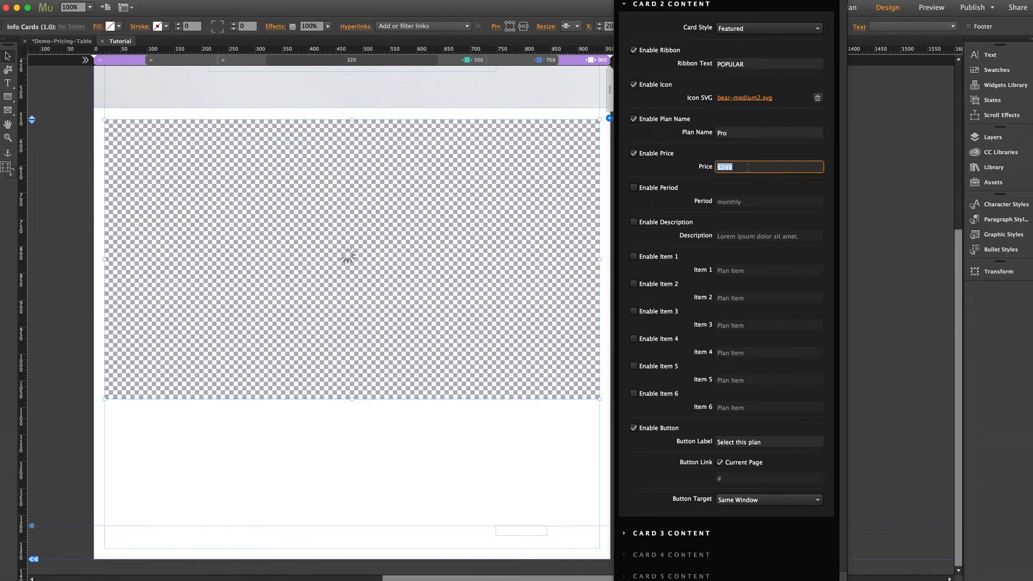
pyautogui.write('$19')
# Step: Enable Card 2's period with the text monthly, and enable its description with the placeholder text
pyautogui.click(645, 189)
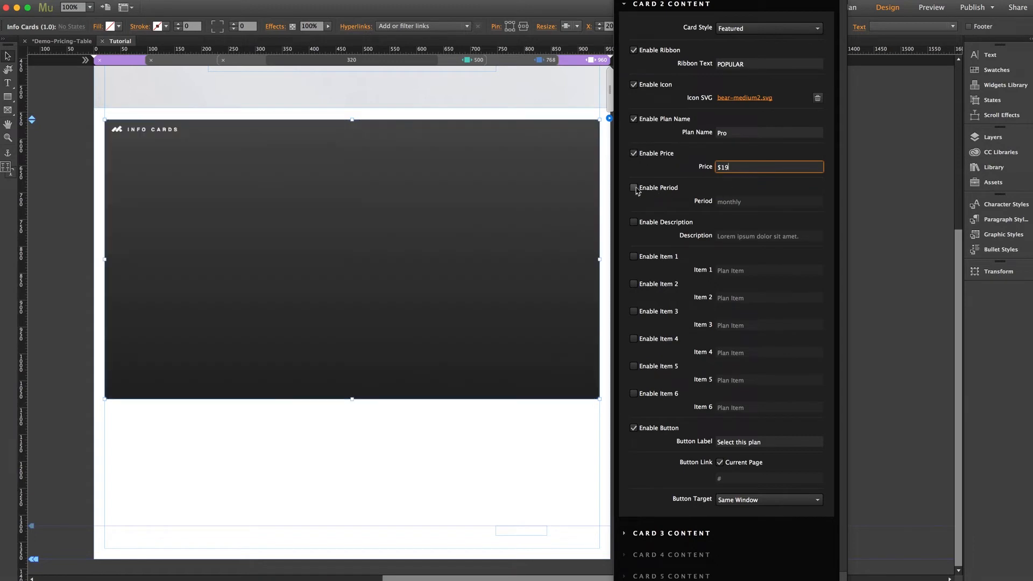
pyautogui.doubleClick(716, 203)
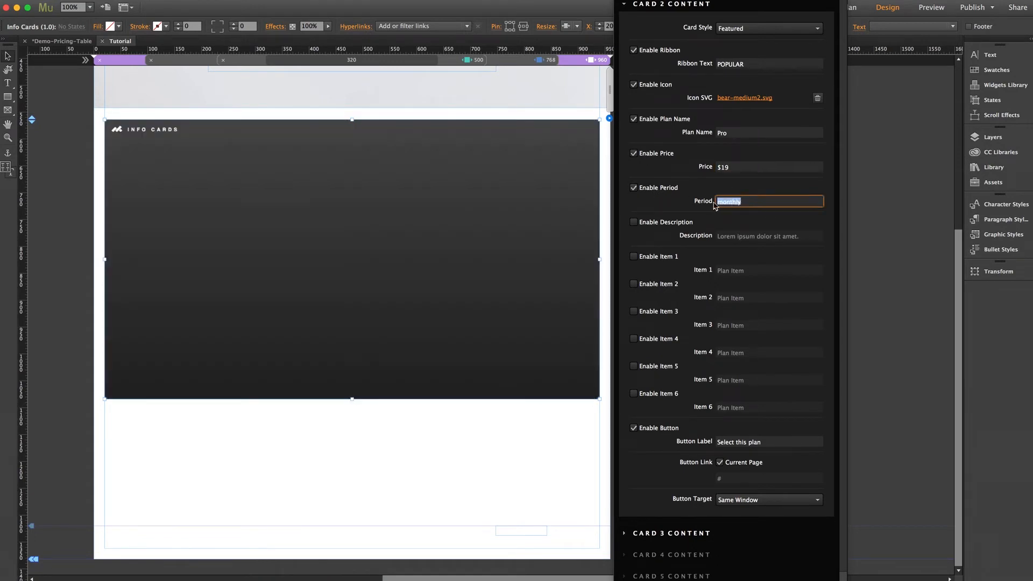
pyautogui.click(635, 223)
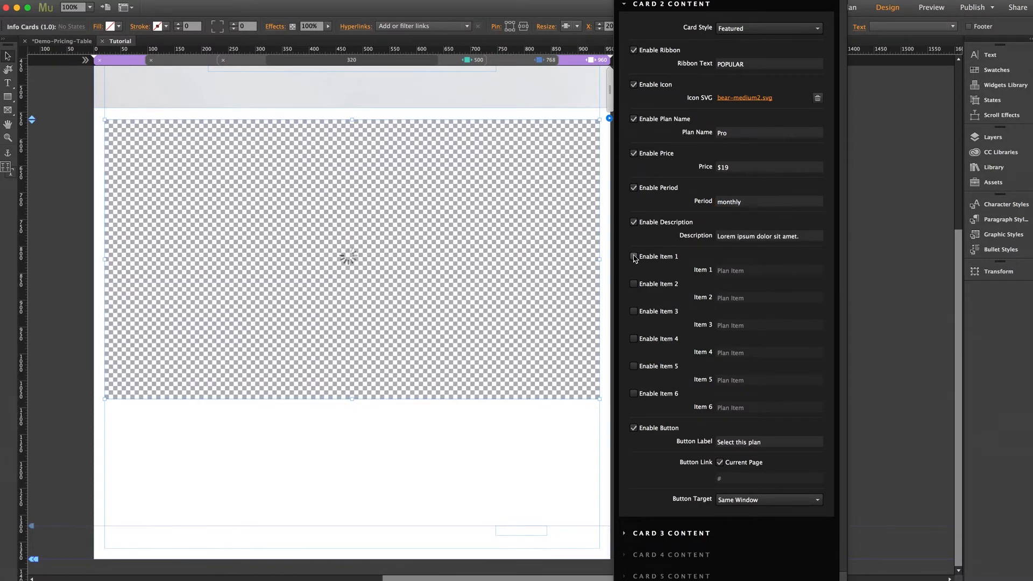
# Step: Enable Items 1, 2 and 3 on Card 2 and set Item 1 to Full Access
pyautogui.click(634, 257)
pyautogui.click(634, 284)
pyautogui.click(634, 311)
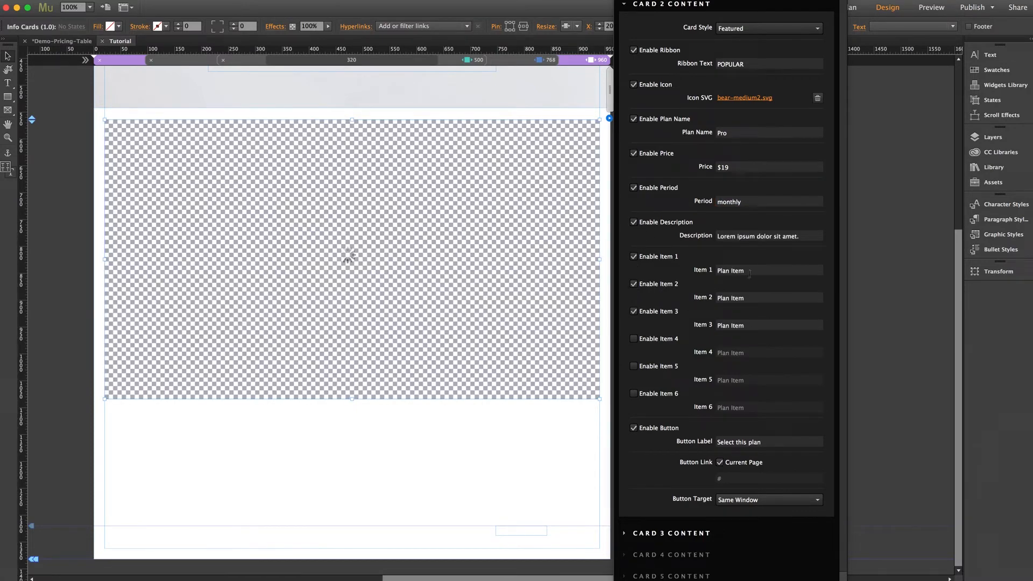
pyautogui.click(716, 270)
pyautogui.write('Full Acc')
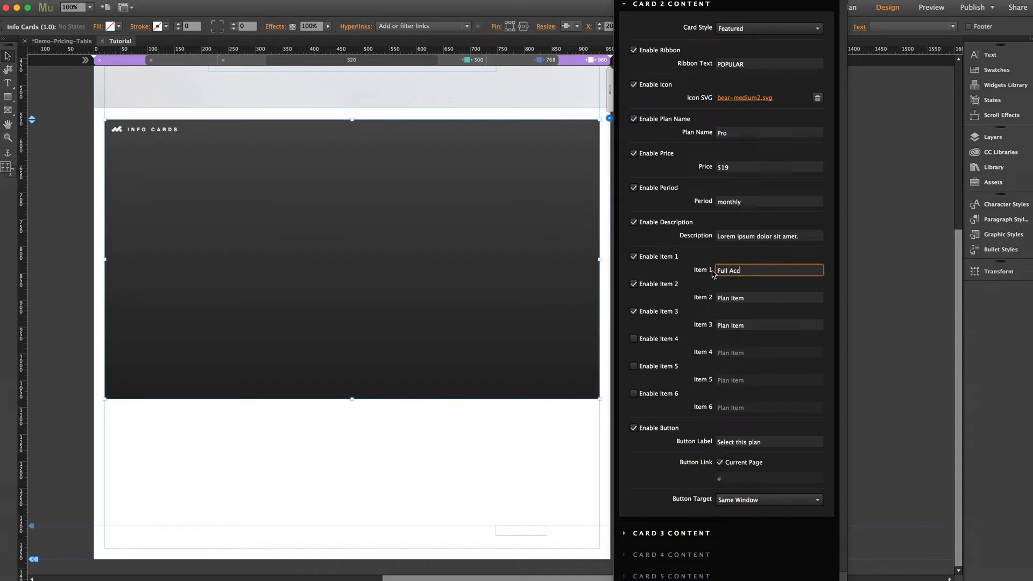
pyautogui.write('ess')
# Step: Set Card 2's Item 2 to 100 Users and Item 3 to Best Customer Service
pyautogui.click(711, 298)
pyautogui.write('100 ')
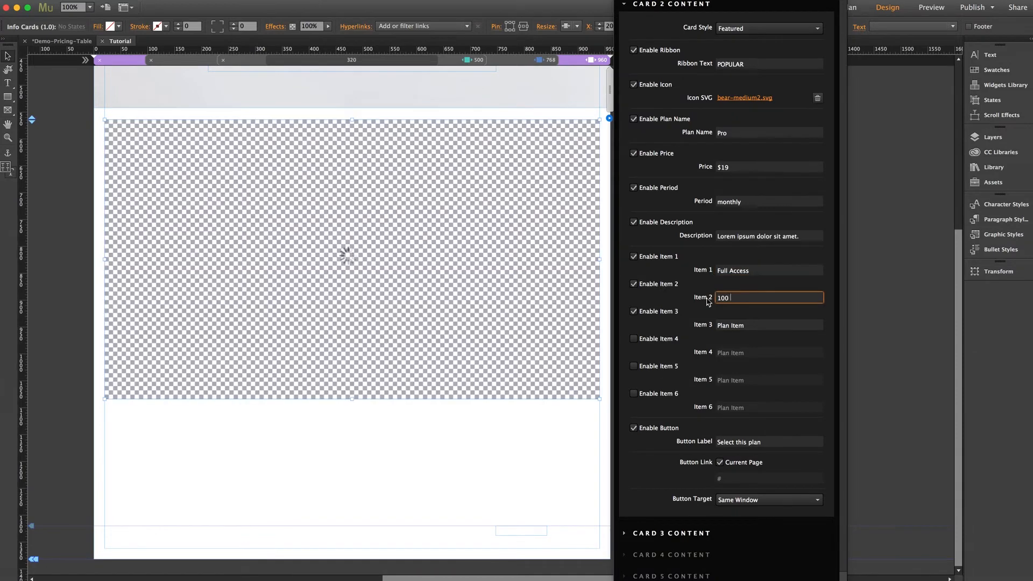
pyautogui.write('Users')
pyautogui.click(690, 323)
pyautogui.write('Best')
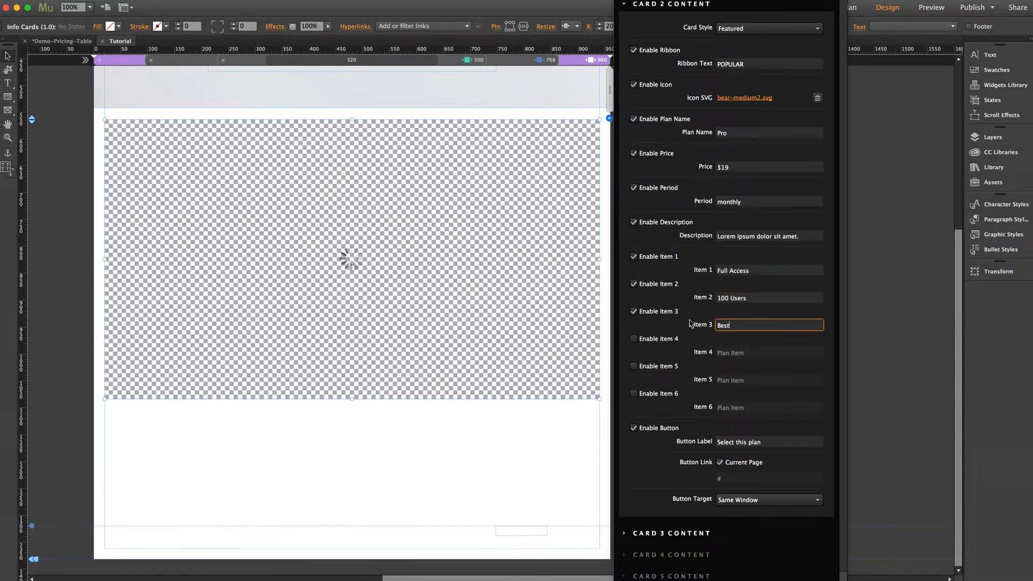
pyautogui.write(' Customer S')
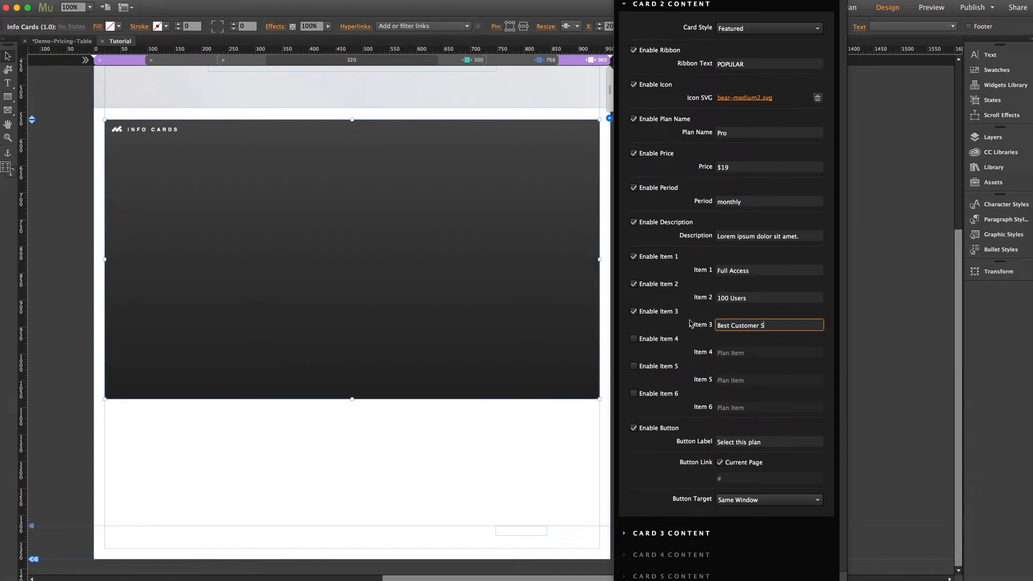
pyautogui.write('ervice')
pyautogui.click(680, 5)
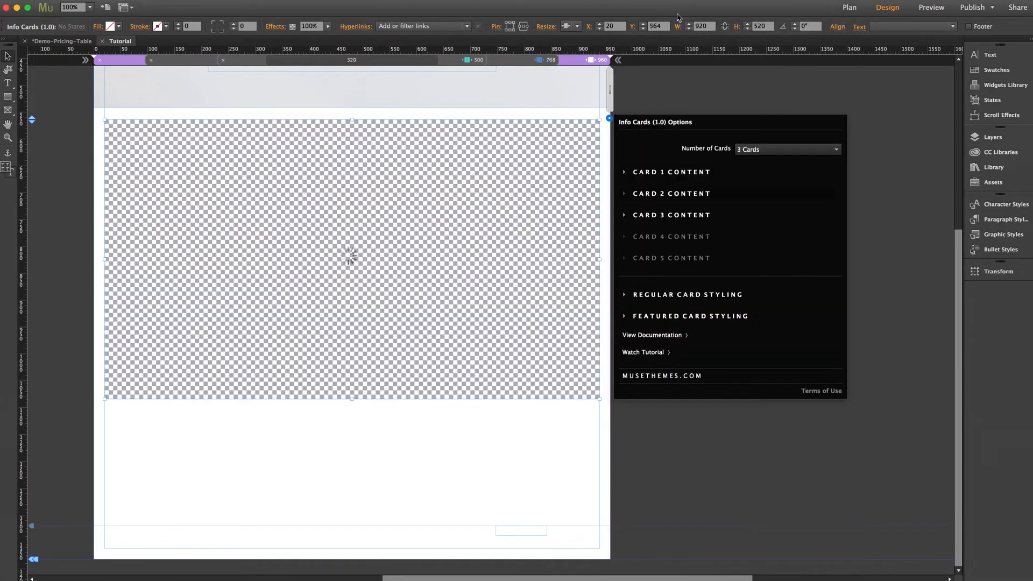
# Step: Enable Card 3's icon and load bear-mad2.svg as its SVG file
pyautogui.click(671, 215)
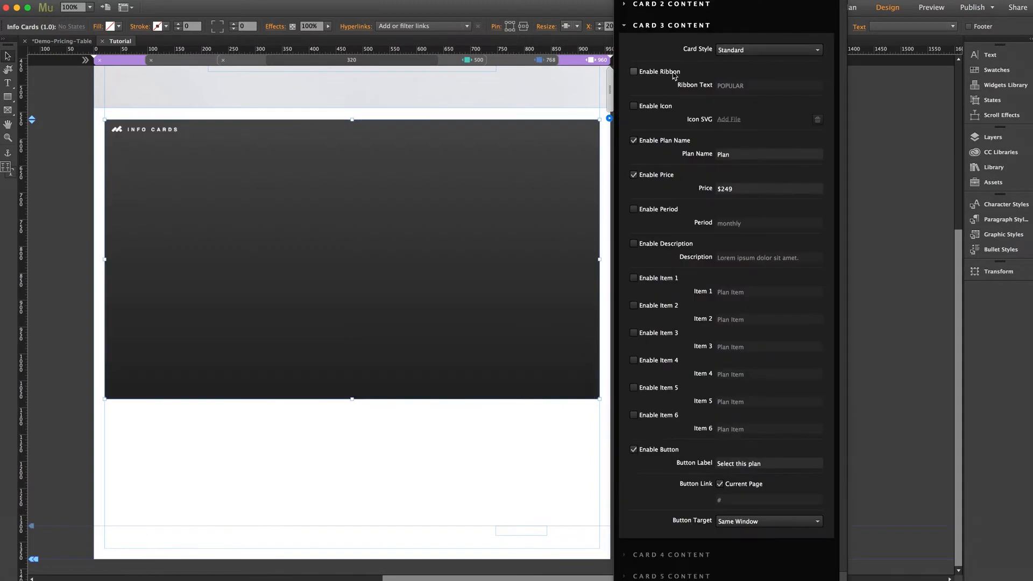
pyautogui.click(633, 105)
pyautogui.click(728, 118)
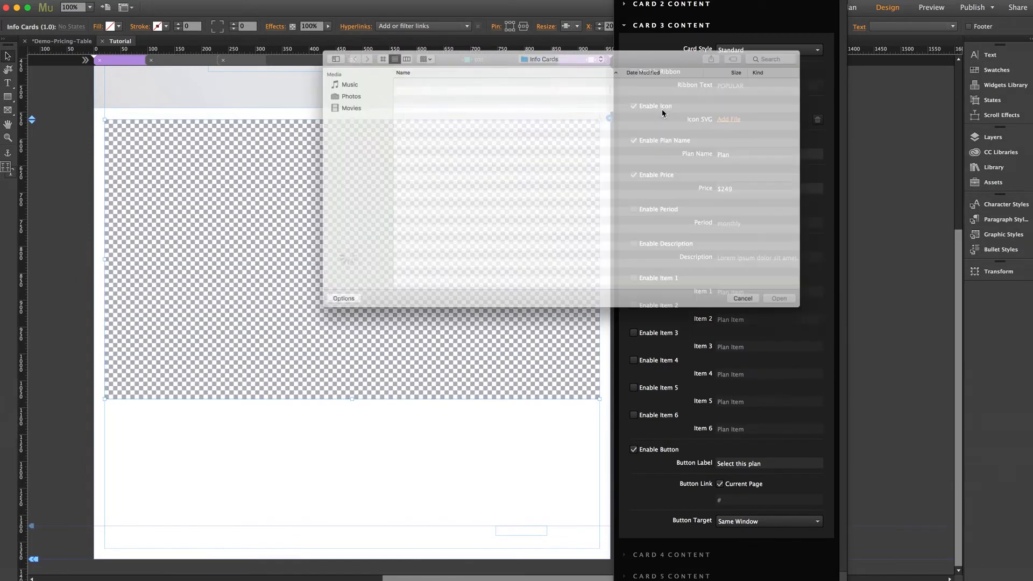
pyautogui.click(431, 87)
pyautogui.click(817, 320)
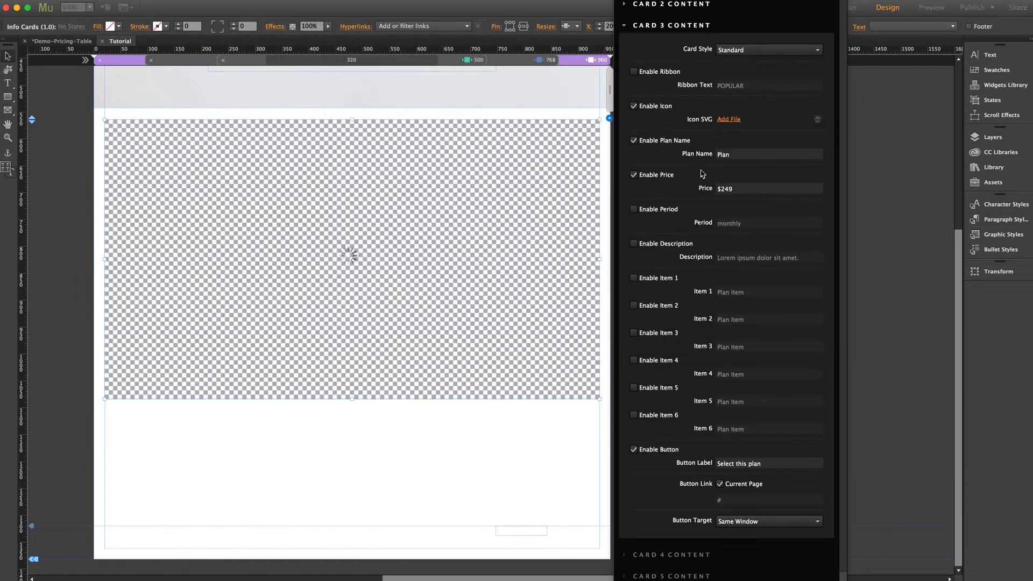
# Step: Set Card 3's plan name to Ultimate and its price to $499
pyautogui.click(720, 155)
pyautogui.write('Ultimate')
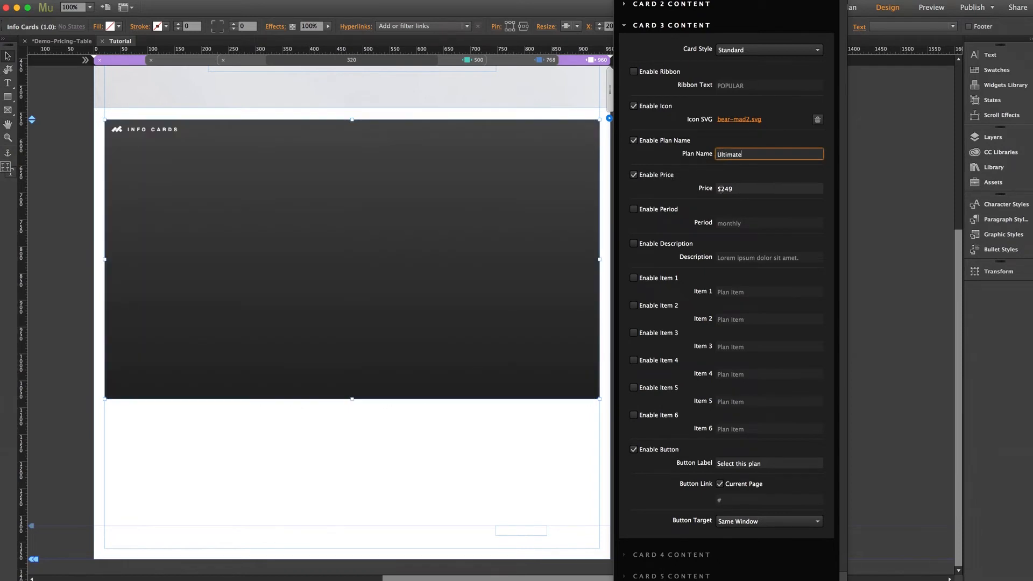
pyautogui.doubleClick(726, 188)
pyautogui.write('499')
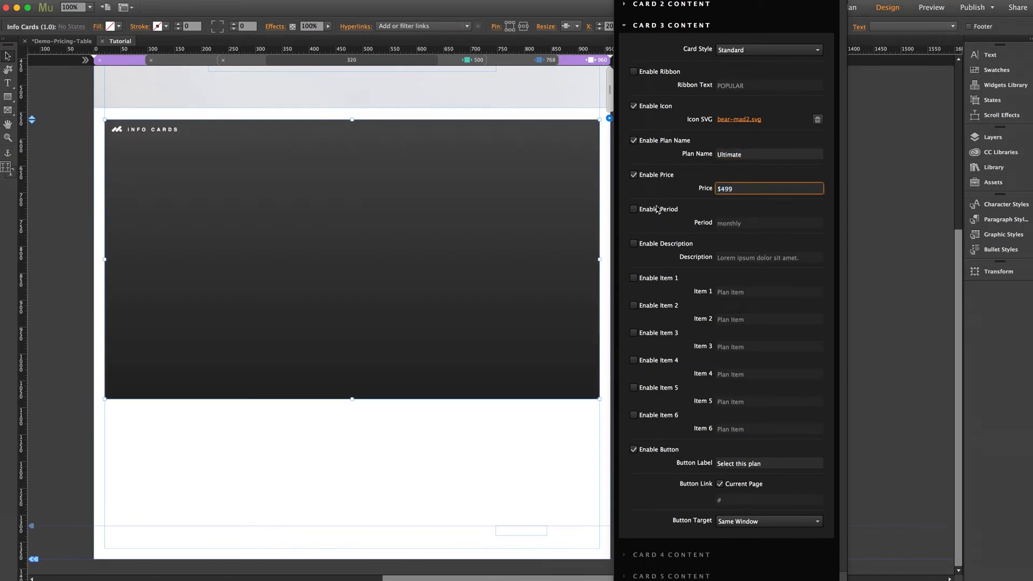
# Step: Enable Card 3's period with the text annually, and enable its description with the placeholder text
pyautogui.click(657, 209)
pyautogui.click(694, 223)
pyautogui.write('ann')
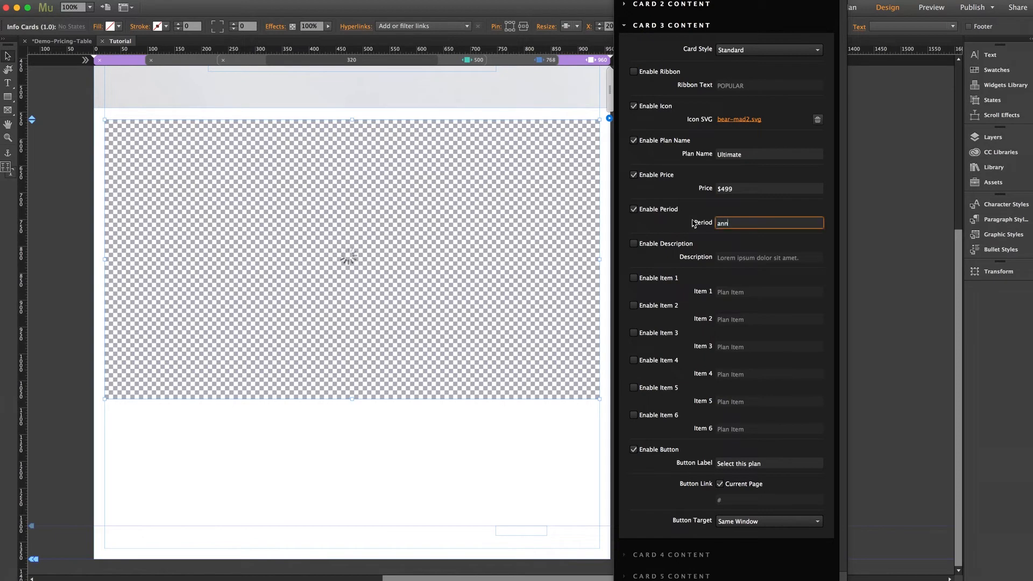
pyautogui.write('ually')
pyautogui.click(652, 244)
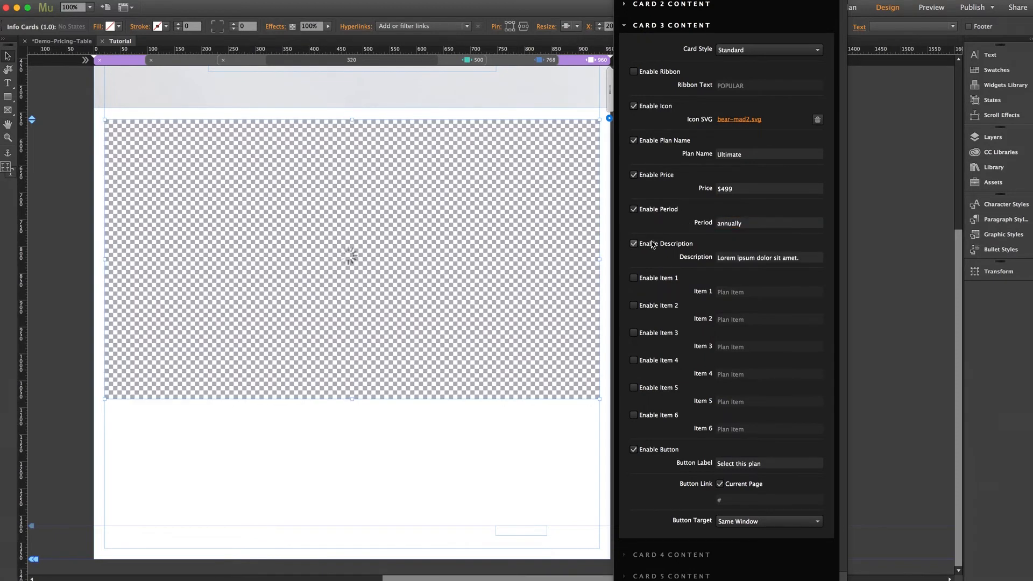
# Step: Enable Items 1, 2 and 3 on Card 3 and set Item 1 to Unlimited Access
pyautogui.click(637, 278)
pyautogui.click(638, 306)
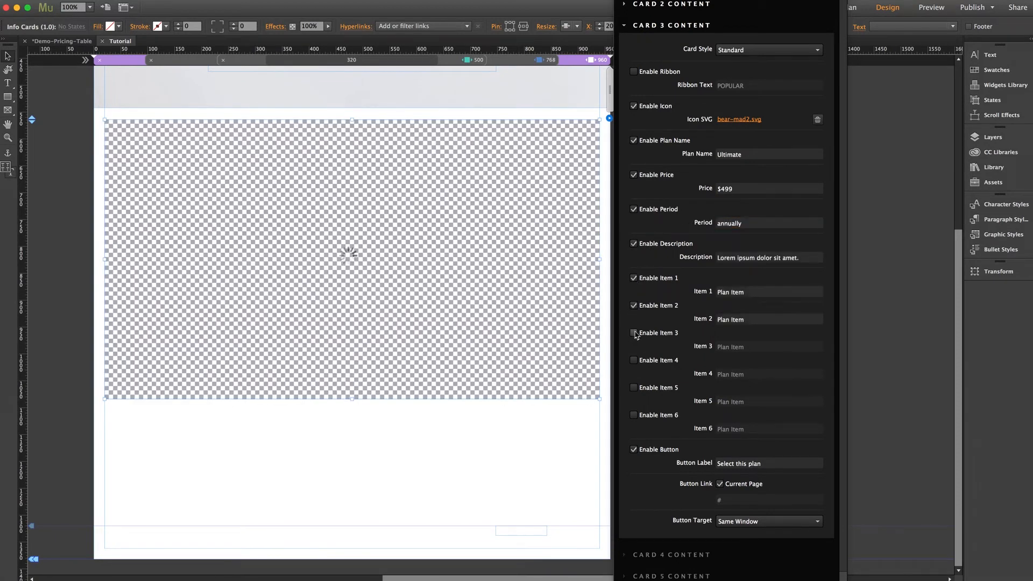
pyautogui.click(638, 333)
pyautogui.click(749, 293)
pyautogui.write('Un')
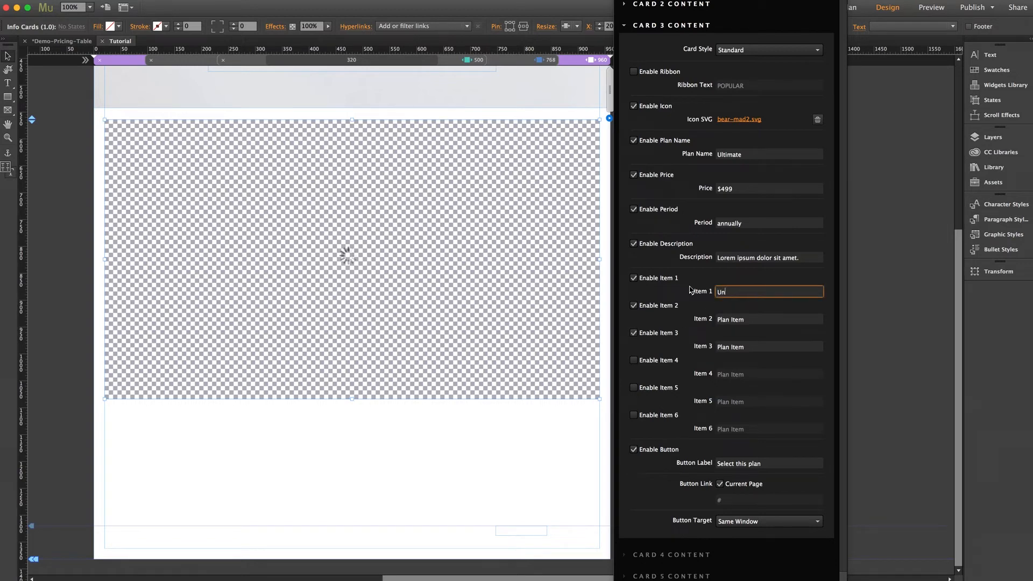
pyautogui.write('limited Access')
# Step: Set Card 3's Item 2 to Unlimited Users and Item 3 to Priority Customer Service
pyautogui.press('Tab')
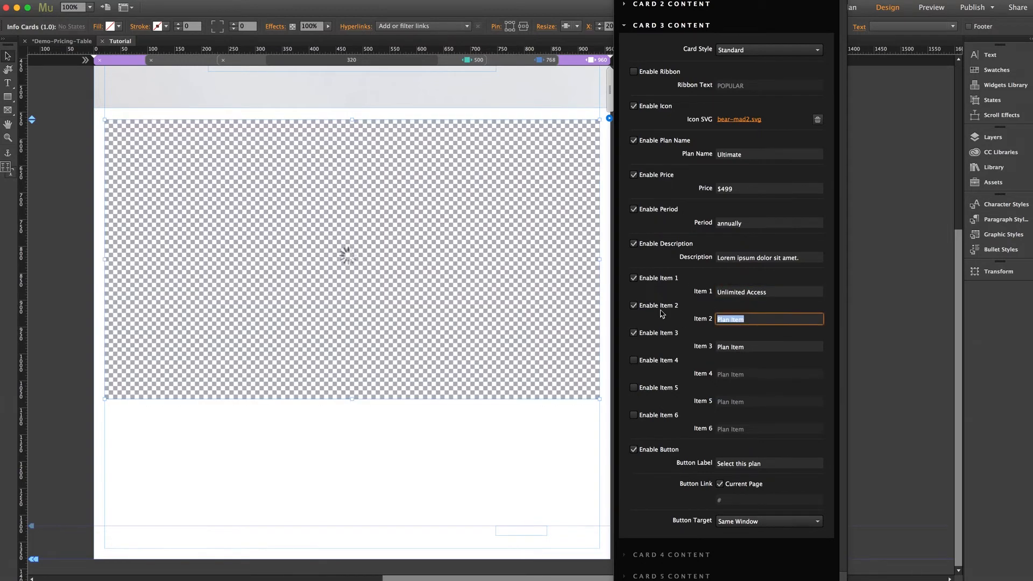
pyautogui.write('Unlimited Users')
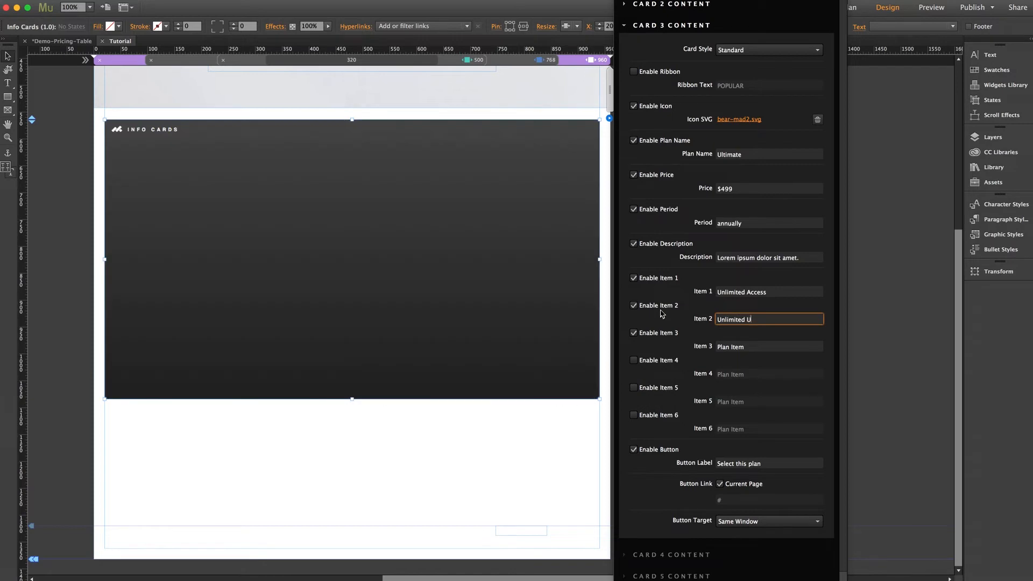
pyautogui.click(751, 348)
pyautogui.write('Pri')
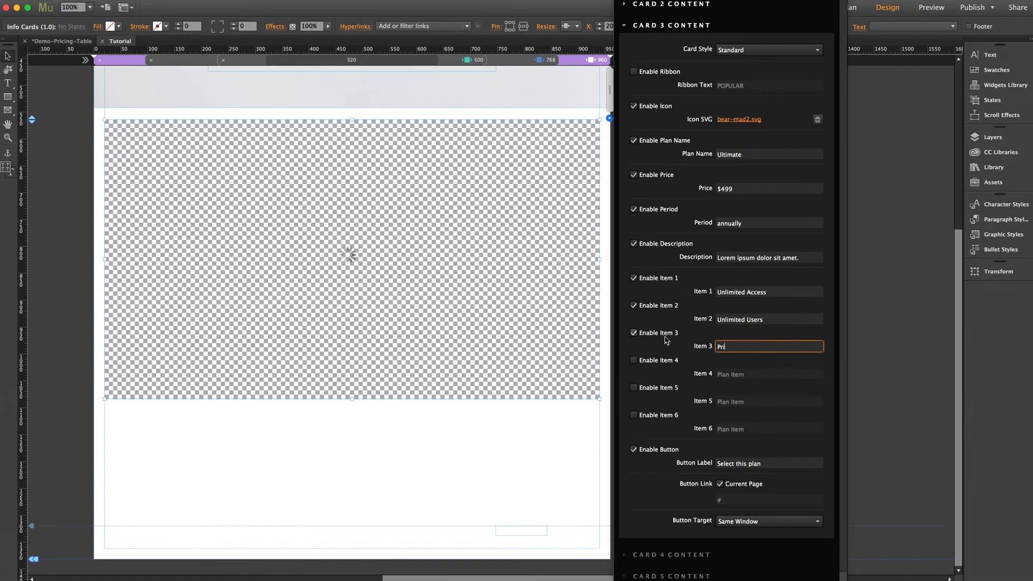
pyautogui.write('ority Customer Service')
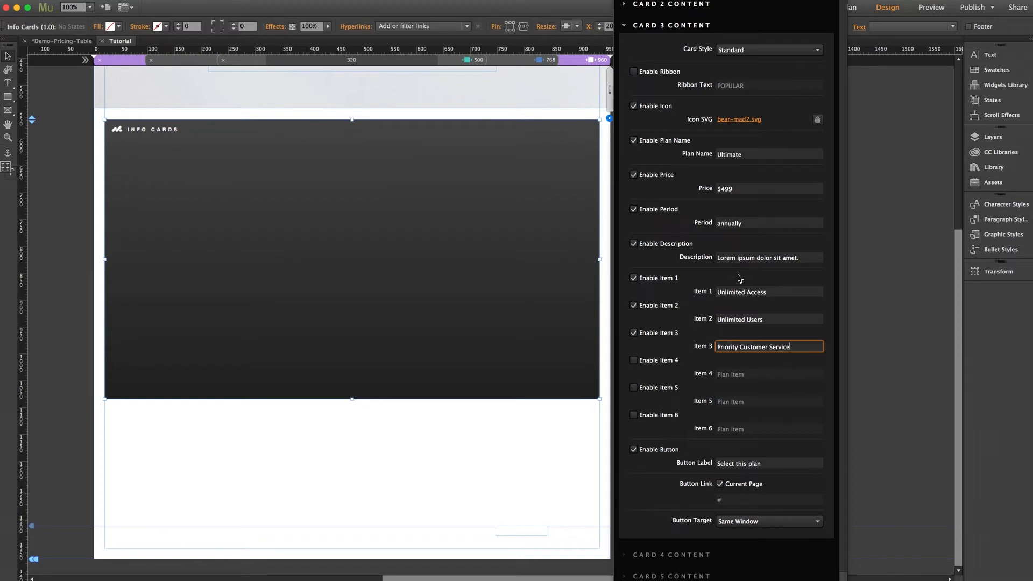
pyautogui.click(670, 27)
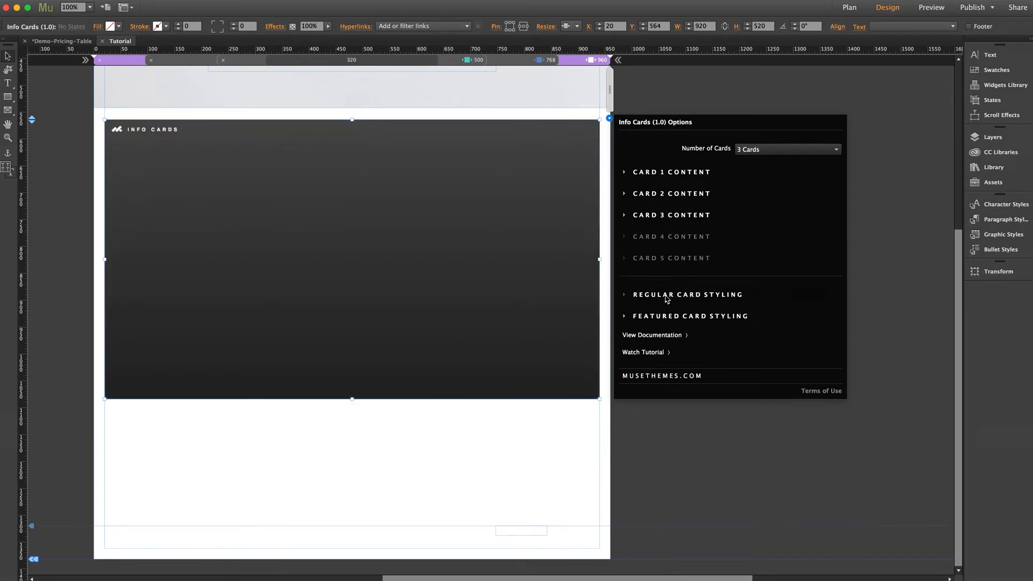
# Step: Review the styling options for regular cards and for featured cards
pyautogui.click(666, 297)
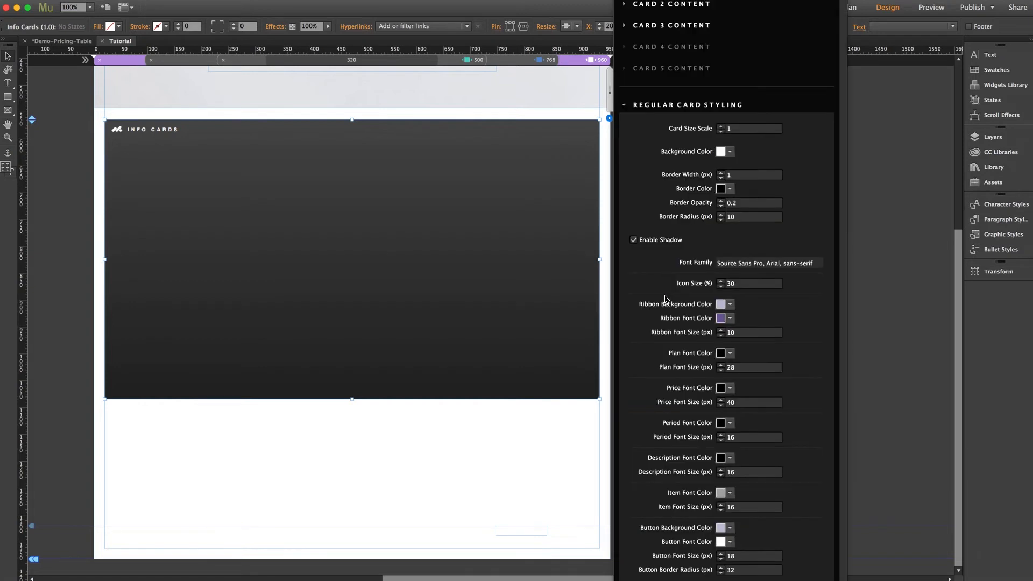
pyautogui.click(666, 106)
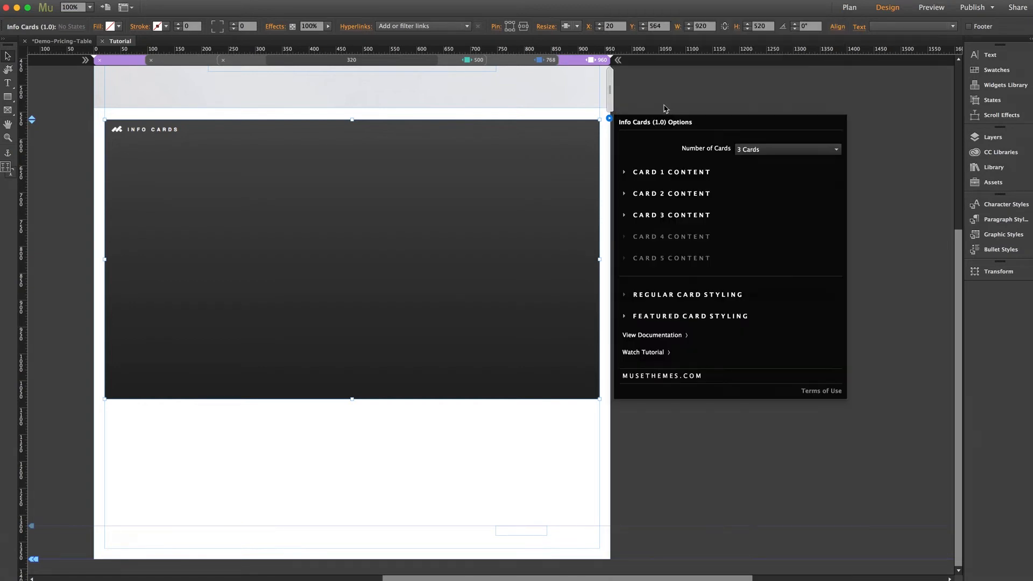
pyautogui.click(672, 317)
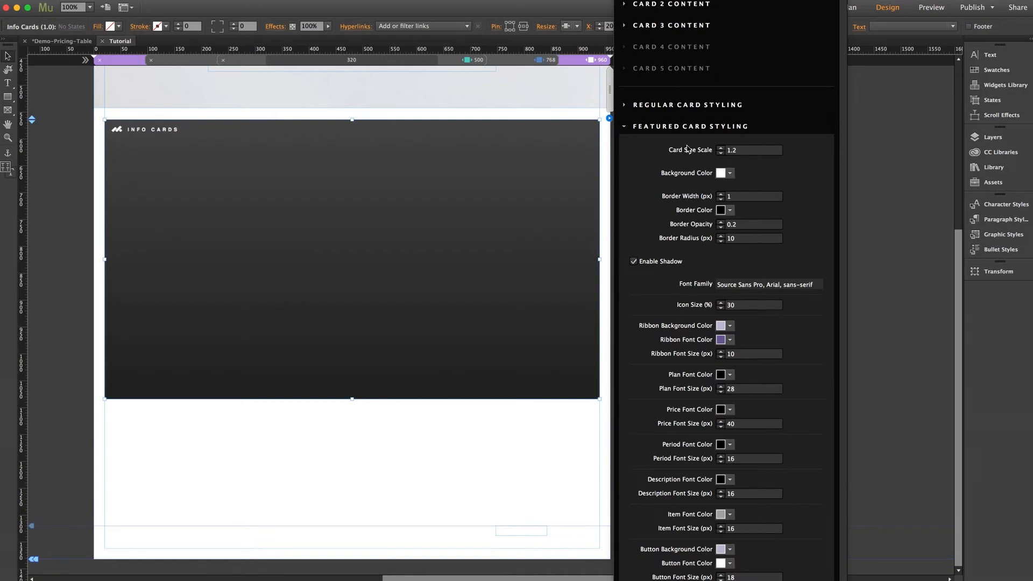
pyautogui.click(673, 128)
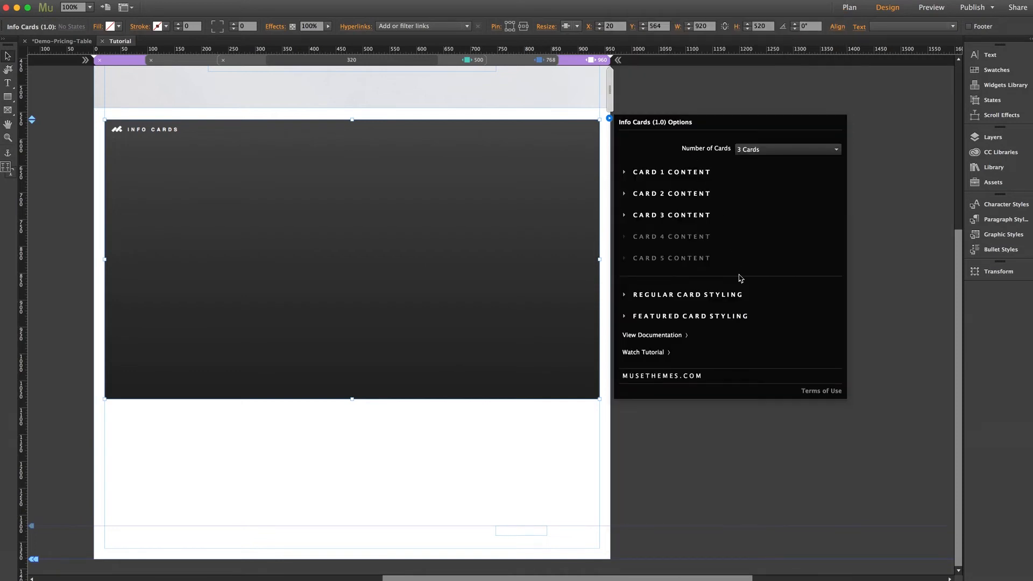
# Step: Examine the Info Cards widget's regular card styling settings and featured card styling settings, and close the widget options
pyautogui.click(689, 296)
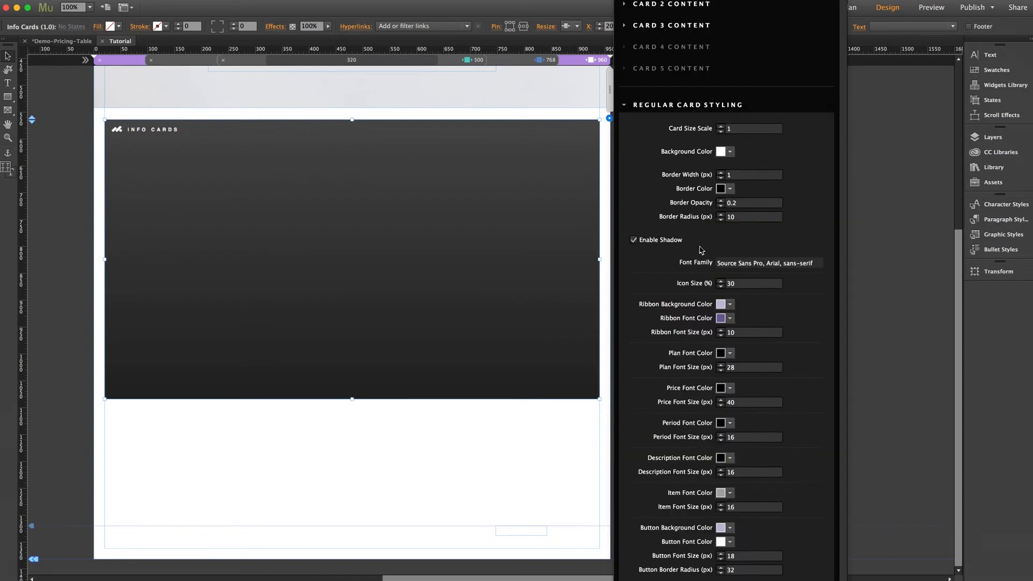
pyautogui.click(687, 108)
pyautogui.click(673, 318)
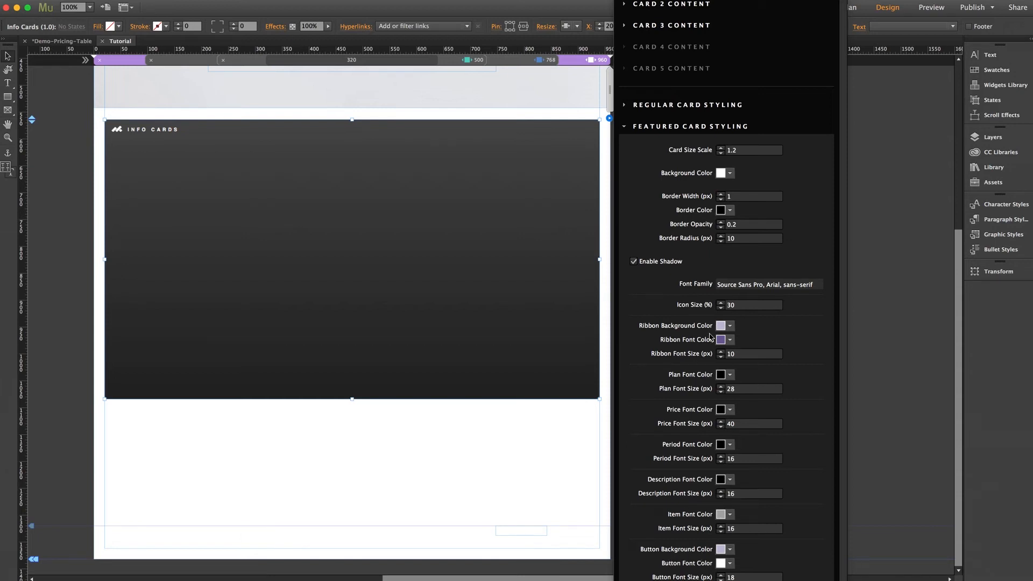
pyautogui.click(665, 127)
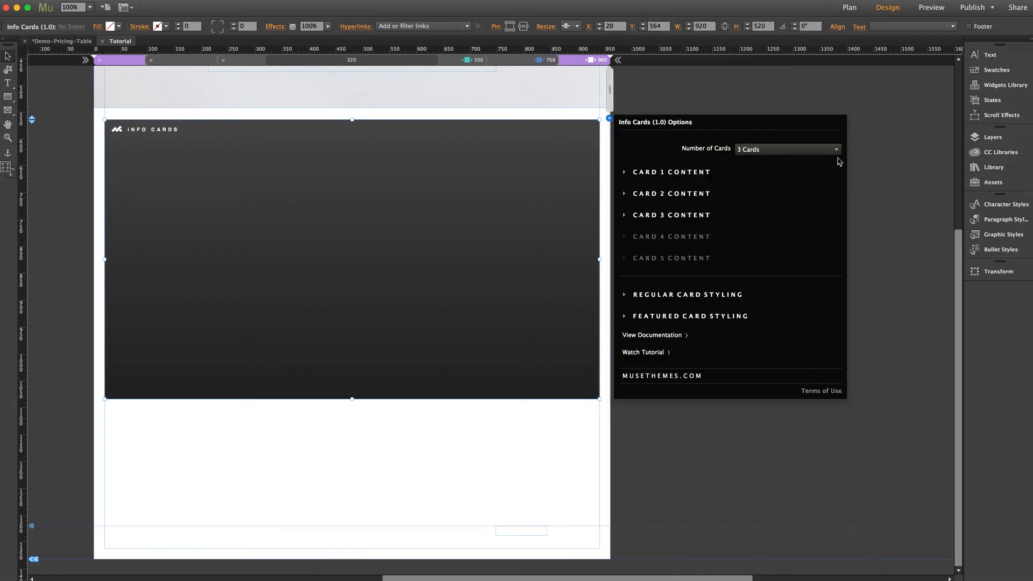
pyautogui.click(917, 158)
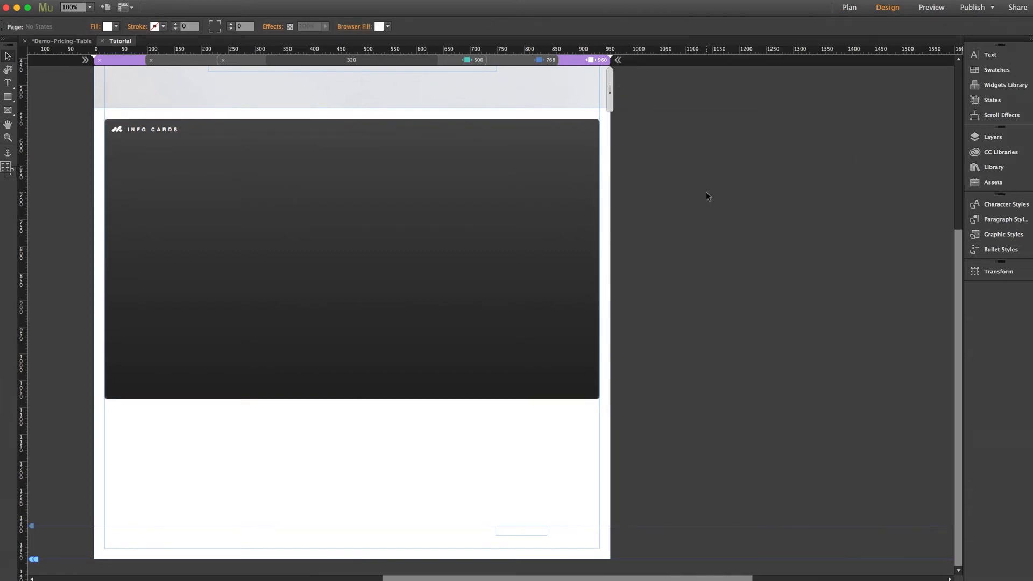
# Step: Preview the page in the browser and inspect the Free, Pro and Ultimate cards down to the page's end
pyautogui.press('shift+super+e')
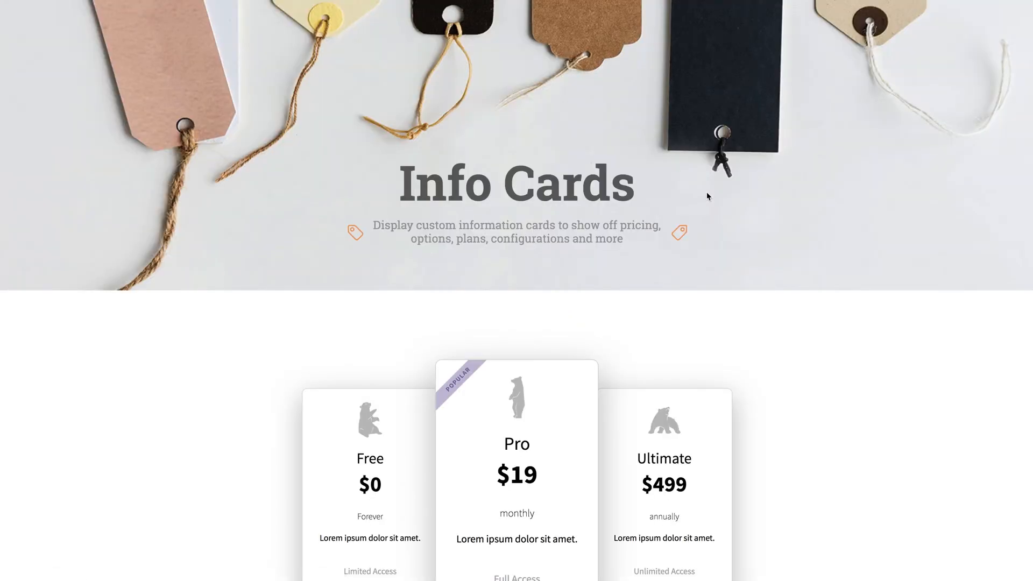
pyautogui.scroll(-3, 235, 353)
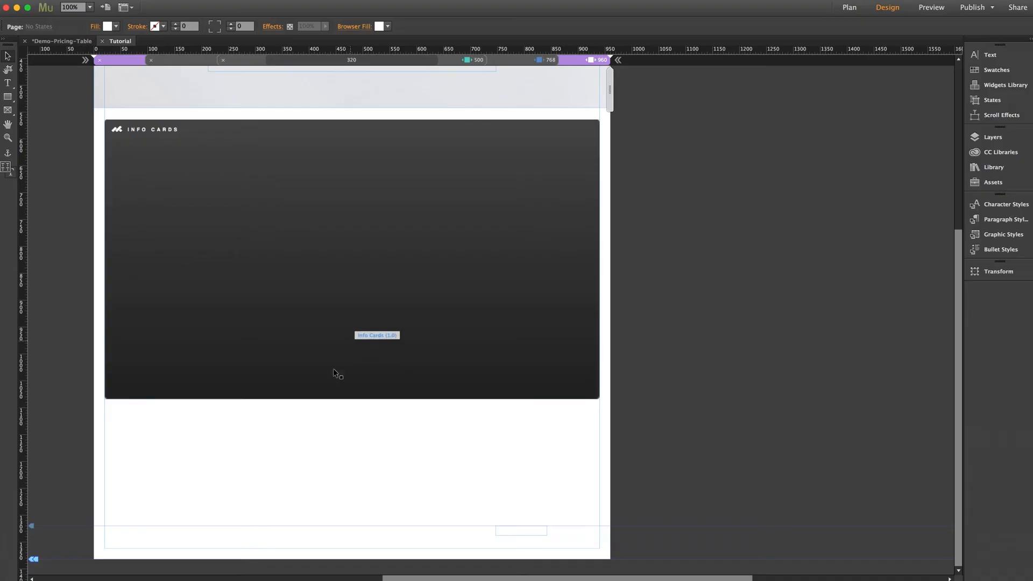
# Step: Stretch the Info Cards widget's lower edge downward to the footer guide, making the page longer, and deselect the widget
pyautogui.click(334, 369)
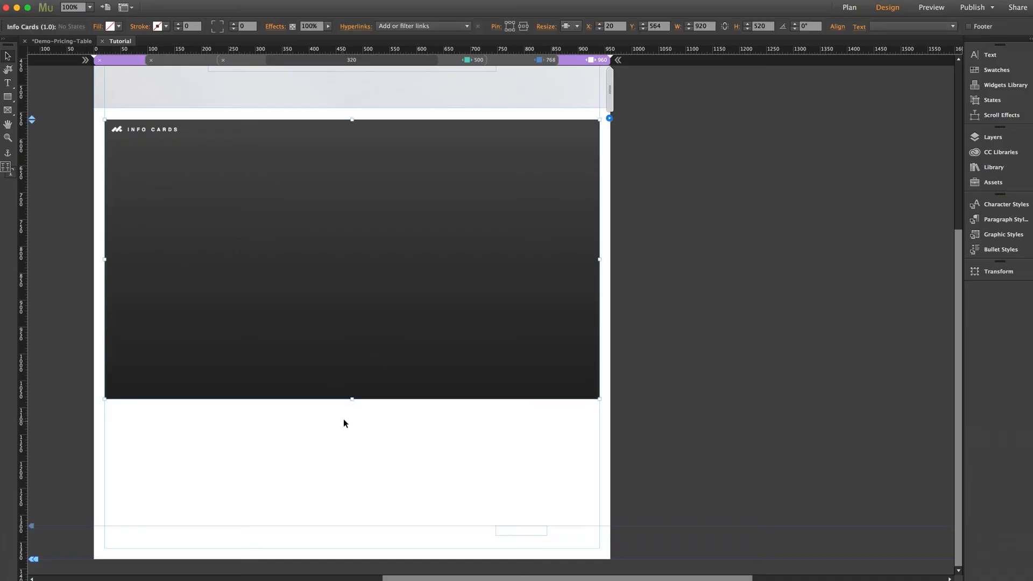
pyautogui.moveTo(352, 397); pyautogui.dragTo(342, 570)
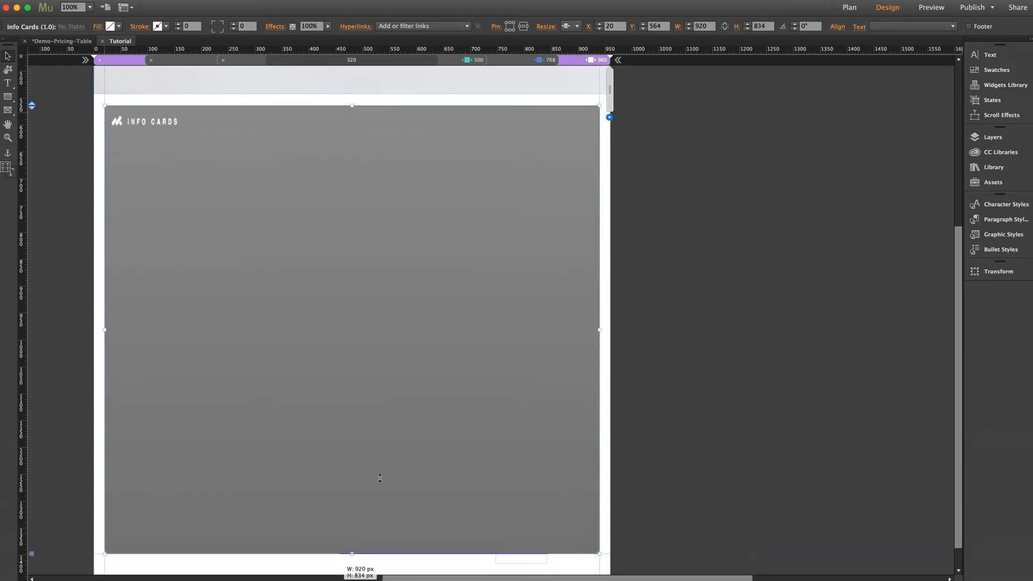
pyautogui.click(713, 298)
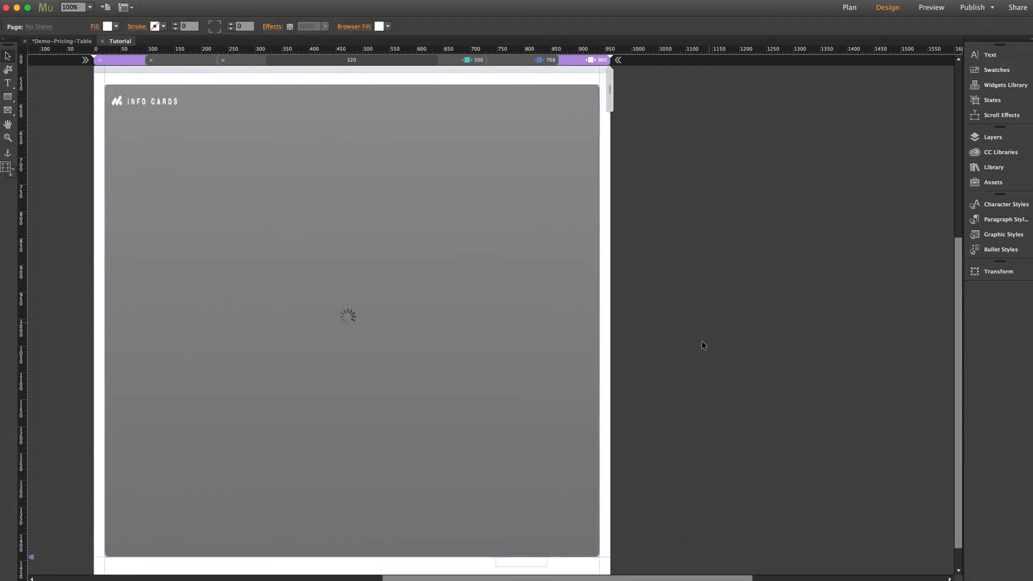
pyautogui.scroll(-2, 659, 477)
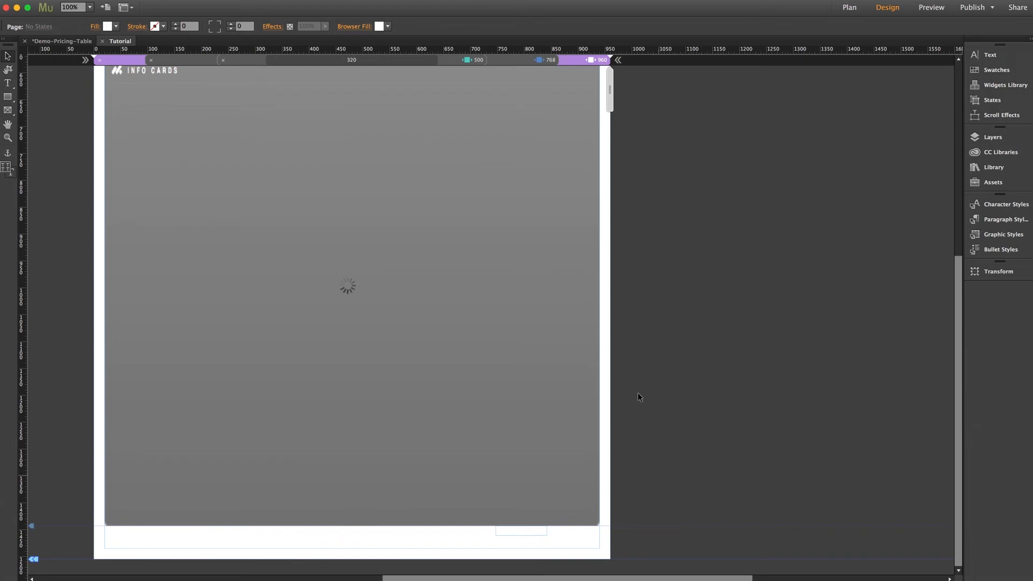
# Step: Preview the page with the taller widget in the browser, and look over the page layout in the design
pyautogui.press('super+shift+e')
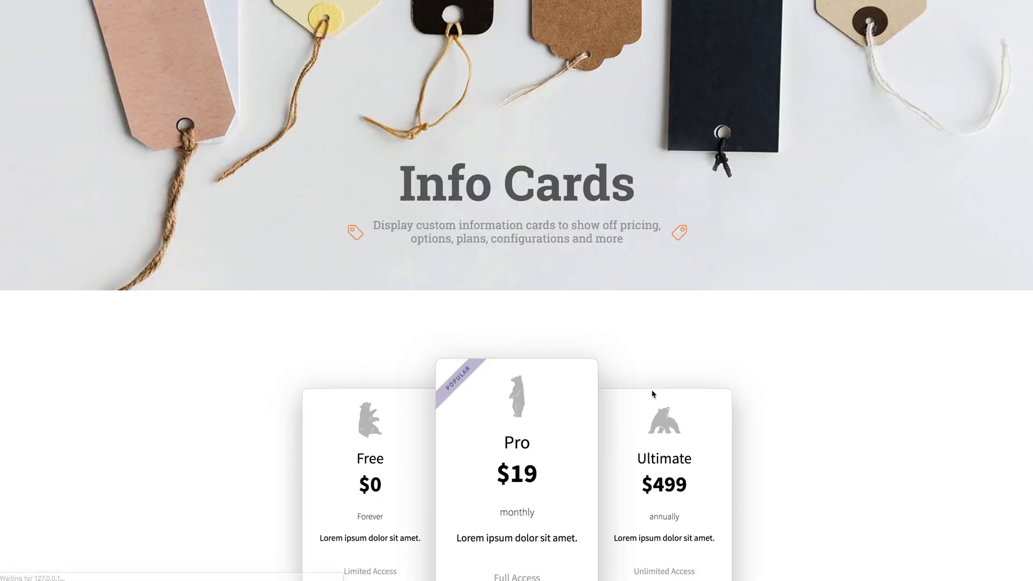
pyautogui.scroll(-4, 183, 428)
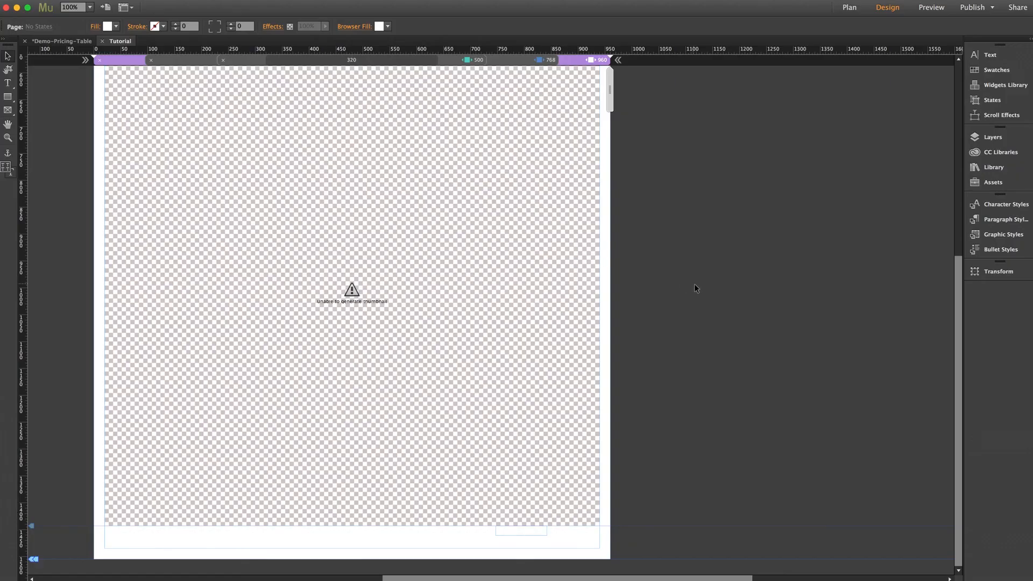
pyautogui.scroll(10, 694, 283)
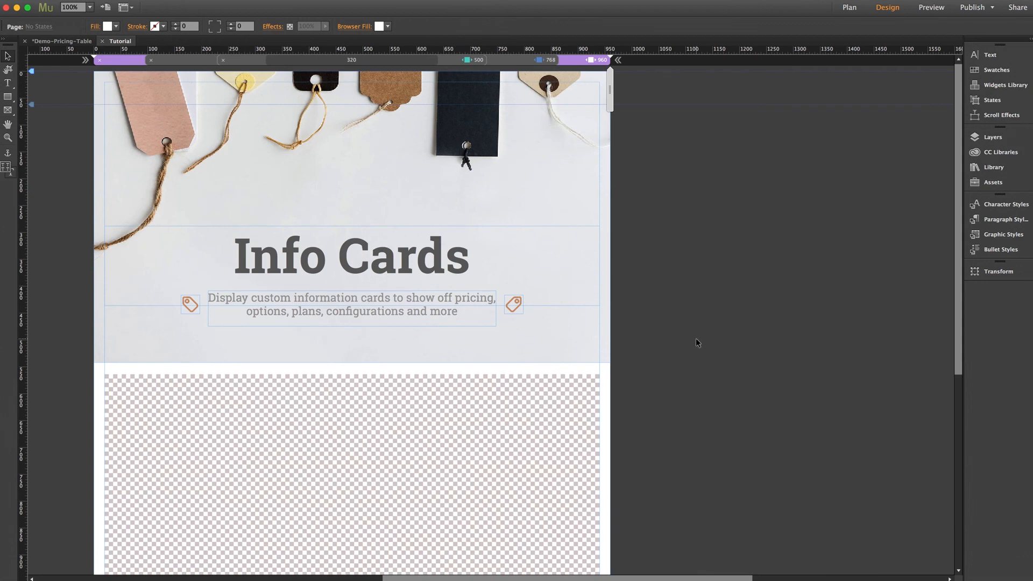
pyautogui.scroll(-5, 695, 340)
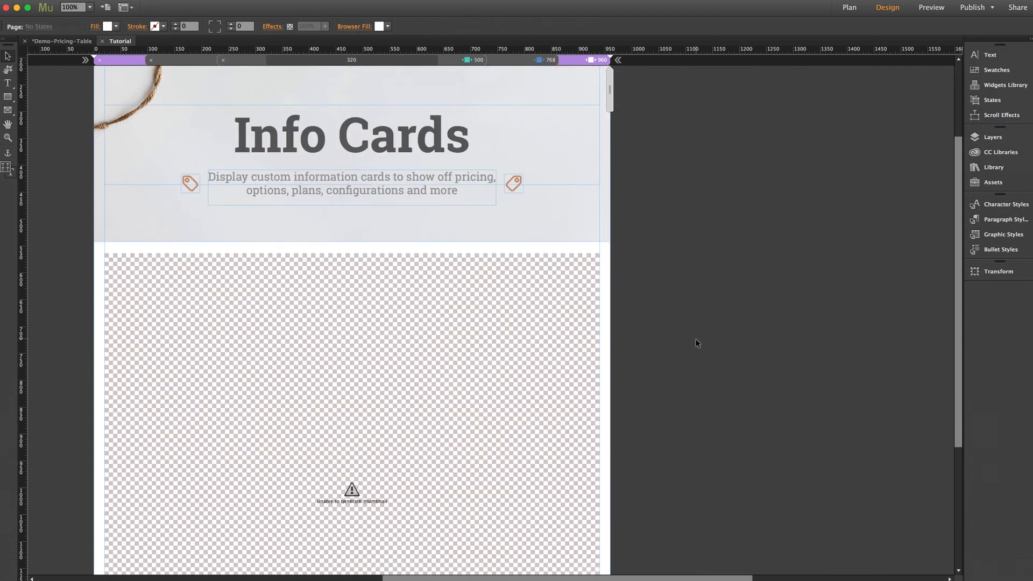